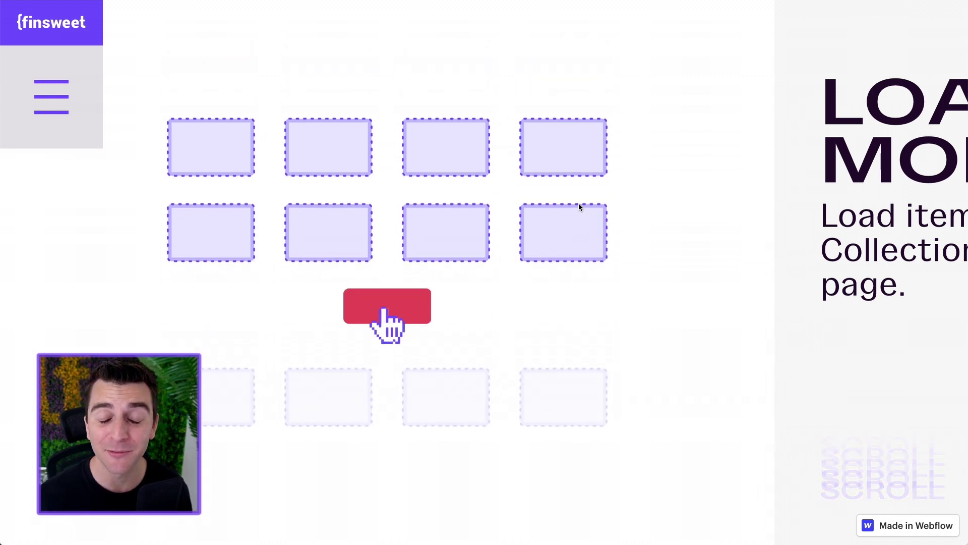
- Scroll down from the Load More hero banner to the Use Cases section
{"action": "scroll", "coordinate": [579, 207], "scroll_direction": "down", "scroll_amount": 5}
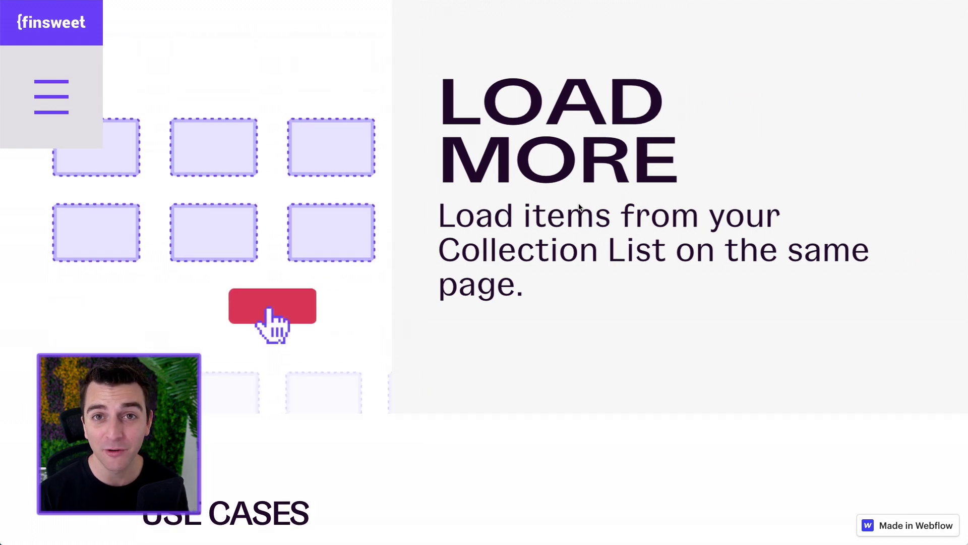
{"action": "scroll", "coordinate": [579, 207], "scroll_direction": "down", "scroll_amount": 5}
{"action": "scroll", "coordinate": [579, 207], "scroll_direction": "down", "scroll_amount": 1}
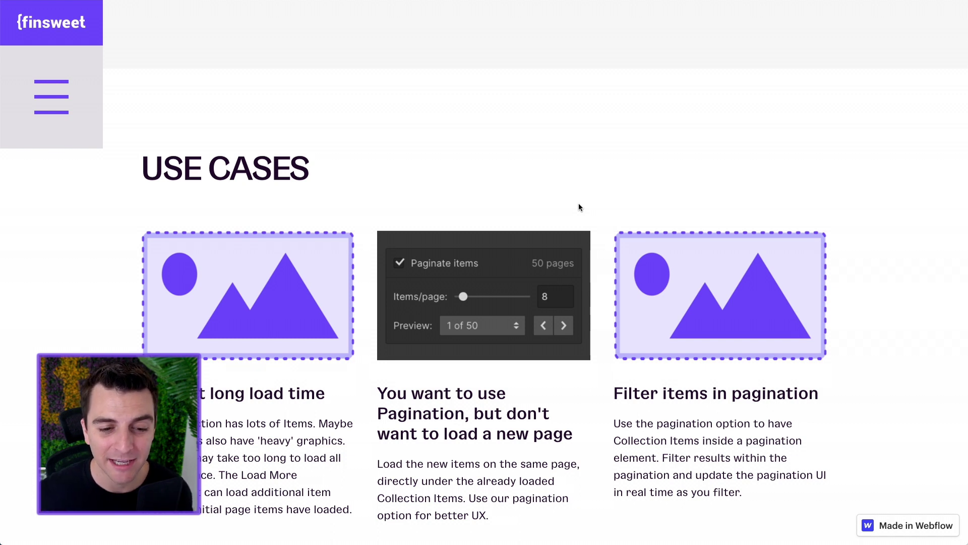
- Scroll past the three use case cards to How To Use It and Standard Implementation
{"action": "scroll", "coordinate": [579, 204], "scroll_direction": "down", "scroll_amount": 2}
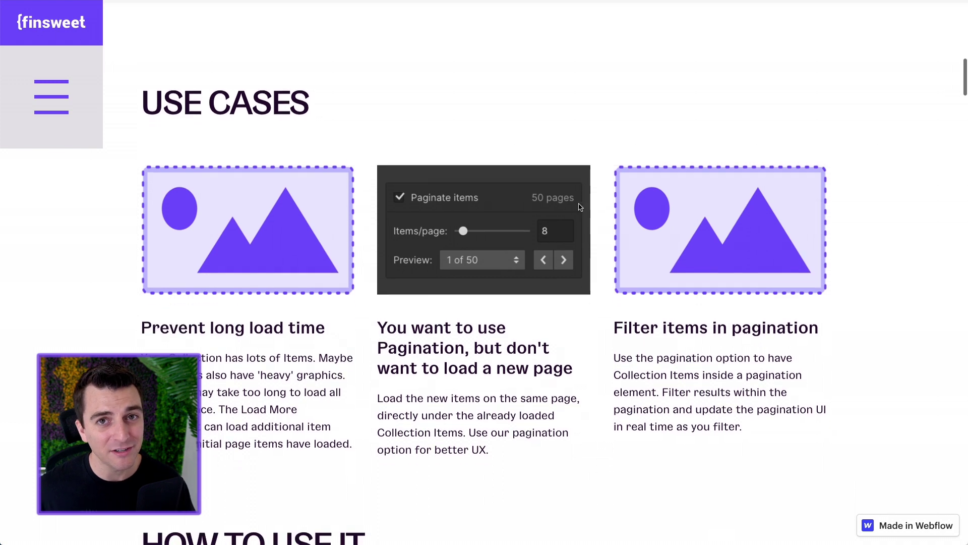
{"action": "scroll", "coordinate": [581, 206], "scroll_direction": "down", "scroll_amount": 1}
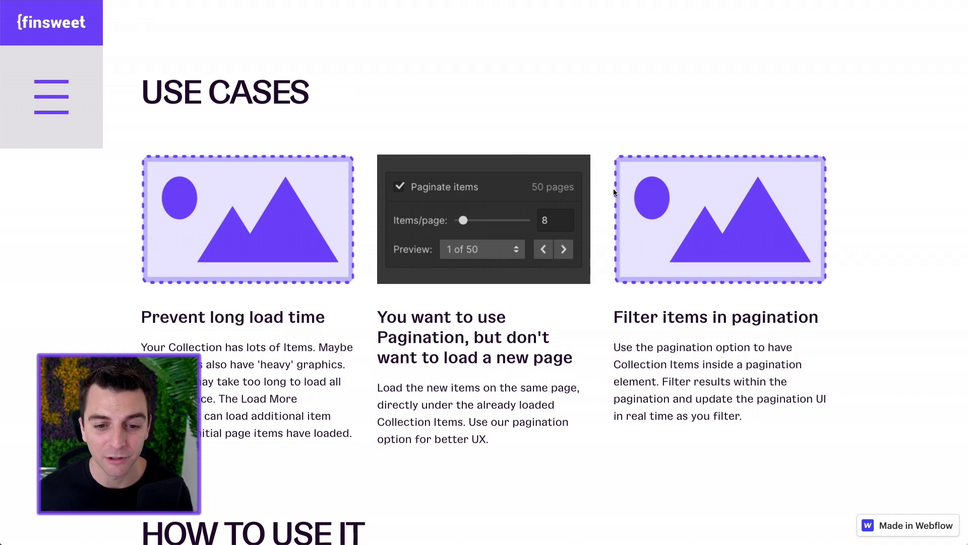
{"action": "scroll", "coordinate": [544, 286], "scroll_direction": "down", "scroll_amount": 1}
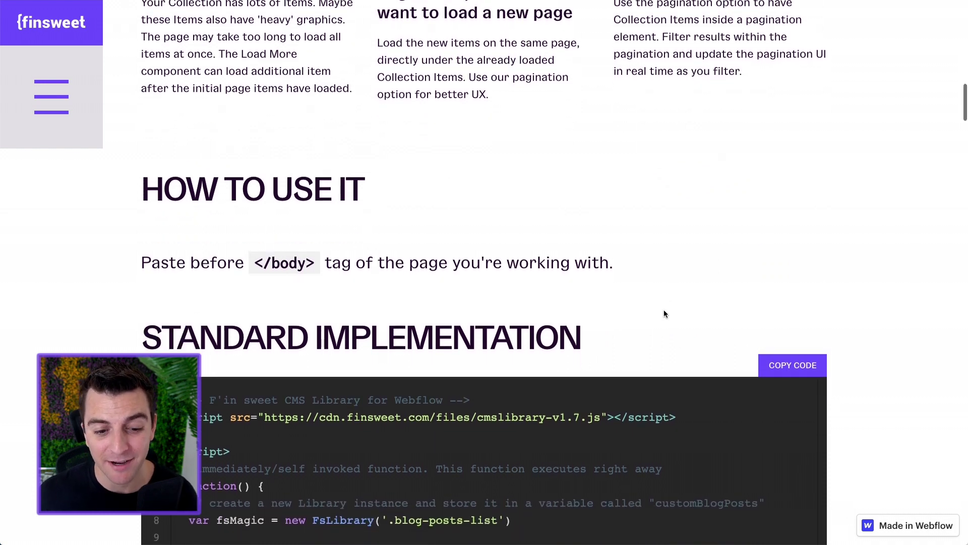
- Skim down to the Use Infinite Scroll code, then back up to Use Pagination
{"action": "scroll", "coordinate": [664, 310], "scroll_direction": "down", "scroll_amount": 2}
{"action": "scroll", "coordinate": [663, 313], "scroll_direction": "down", "scroll_amount": 4}
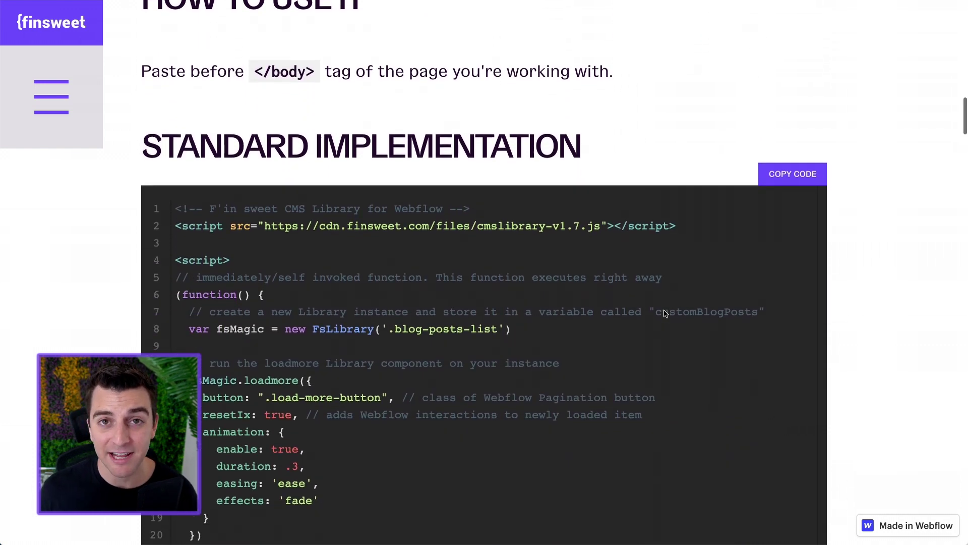
{"action": "scroll", "coordinate": [665, 314], "scroll_direction": "down", "scroll_amount": 12}
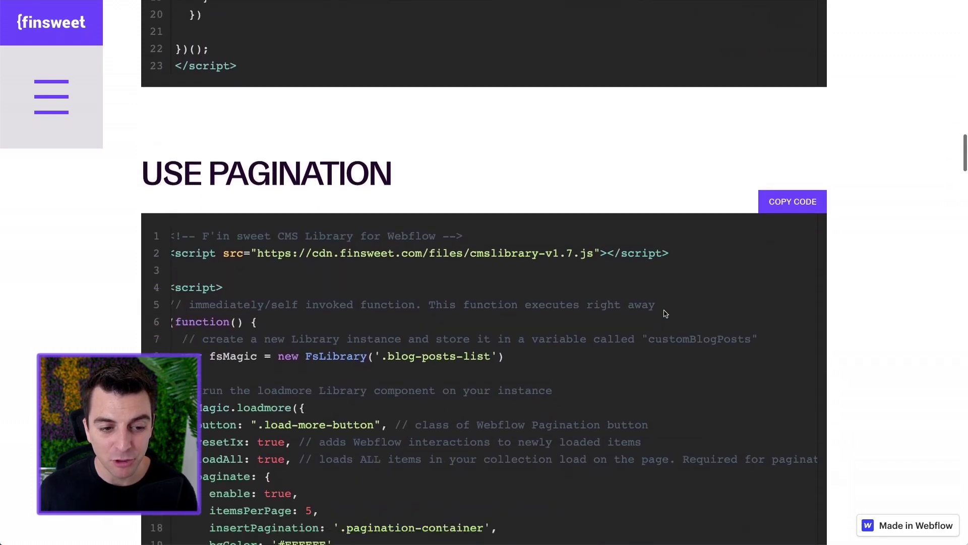
{"action": "scroll", "coordinate": [665, 314], "scroll_direction": "down", "scroll_amount": 6}
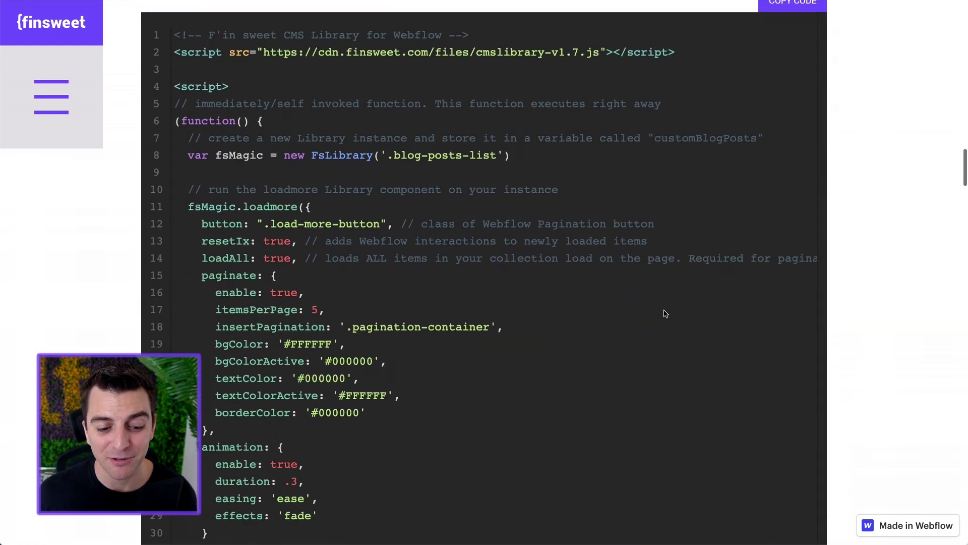
{"action": "scroll", "coordinate": [666, 313], "scroll_direction": "down", "scroll_amount": 9}
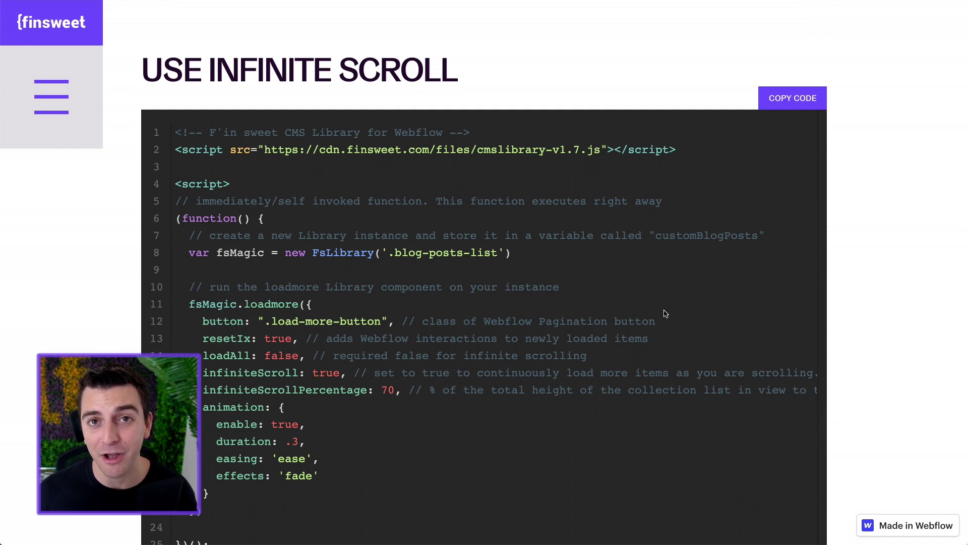
{"action": "scroll", "coordinate": [665, 313], "scroll_direction": "up", "scroll_amount": 20}
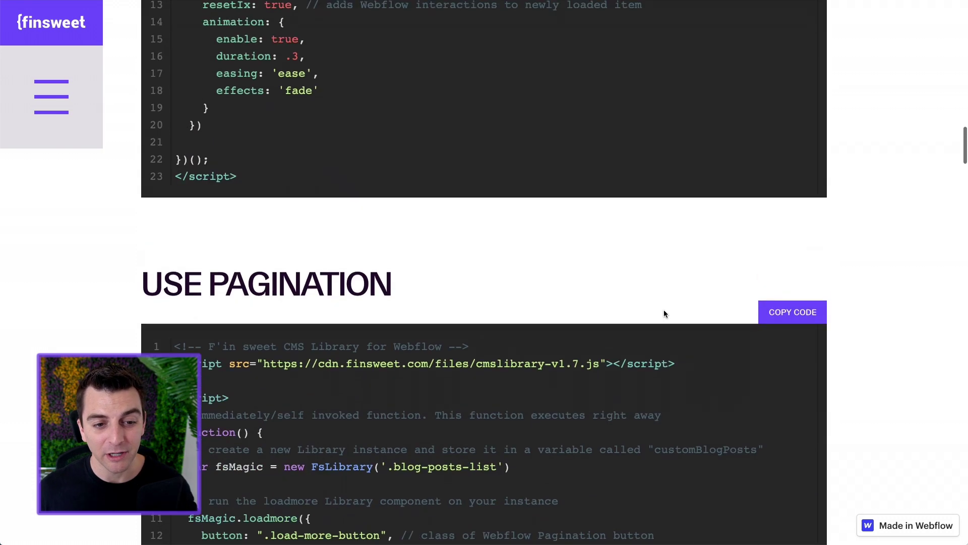
- Review the Standard Implementation code, then scroll down to the Use Infinite Scroll script
{"action": "scroll", "coordinate": [666, 313], "scroll_direction": "up", "scroll_amount": 3}
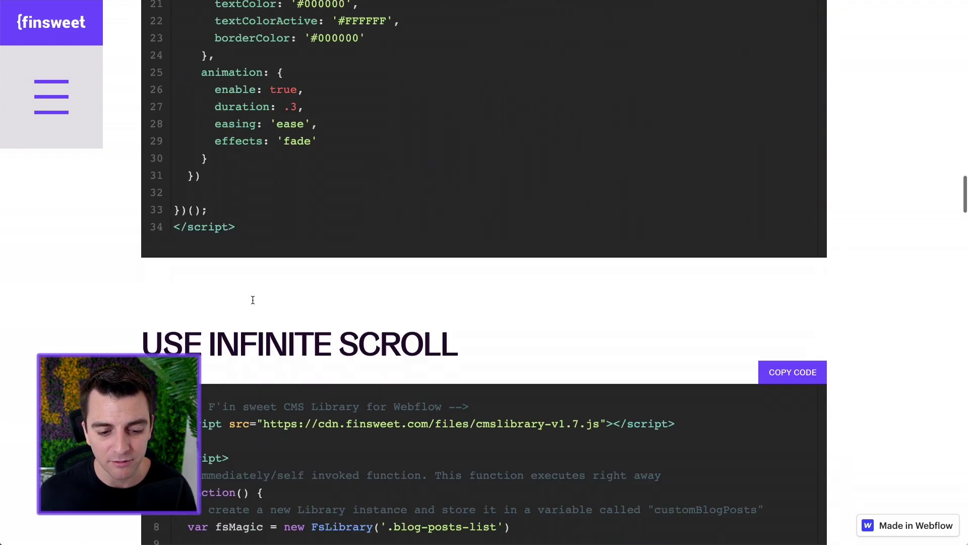
{"action": "scroll", "coordinate": [252, 299], "scroll_direction": "down", "scroll_amount": 7}
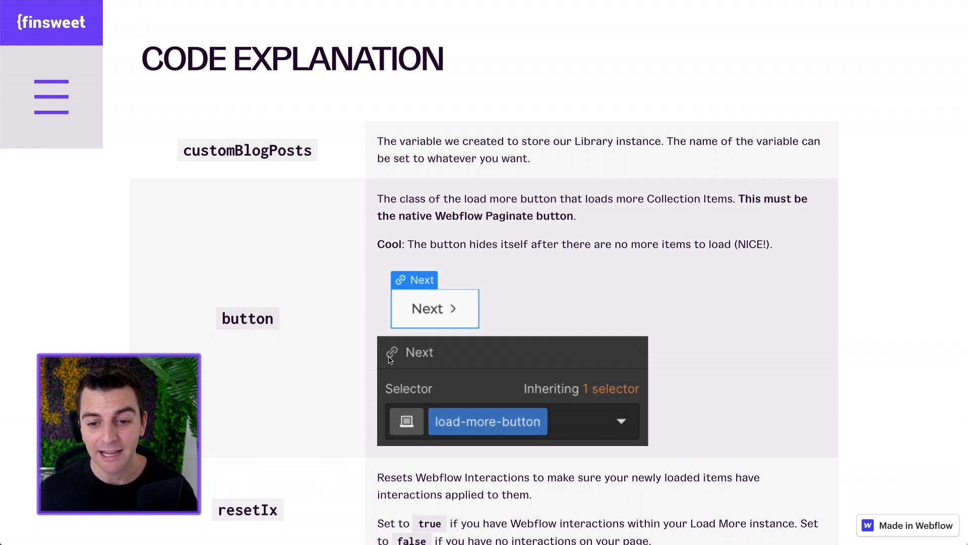
- Scroll back from Code Explanation to the end of the 23-line Standard Implementation script
{"action": "scroll", "coordinate": [414, 330], "scroll_direction": "up", "scroll_amount": 8}
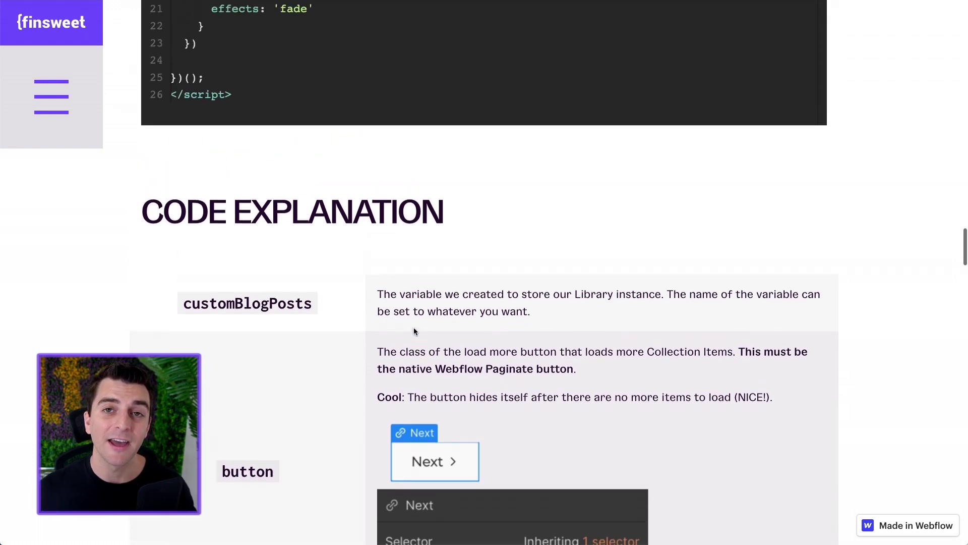
{"action": "scroll", "coordinate": [413, 328], "scroll_direction": "up", "scroll_amount": 20}
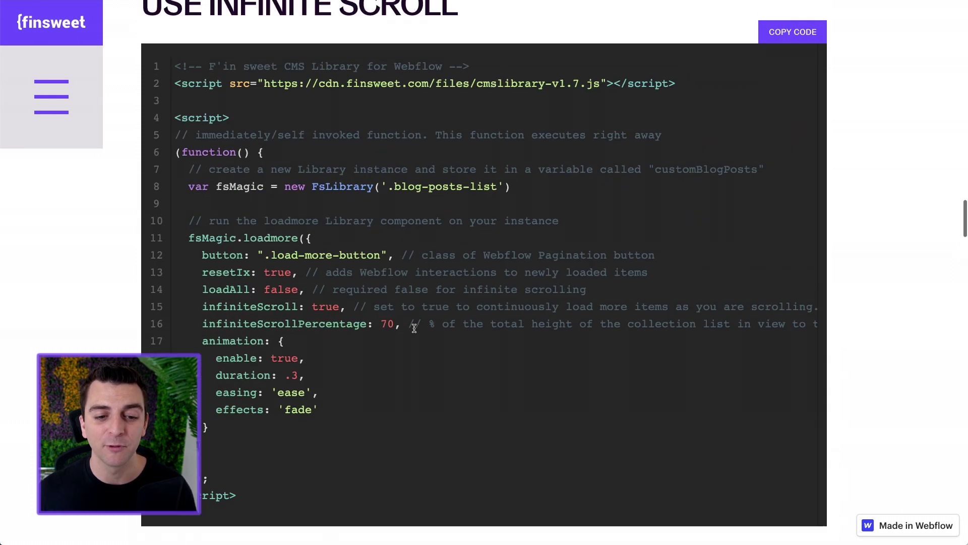
{"action": "scroll", "coordinate": [414, 328], "scroll_direction": "up", "scroll_amount": 7}
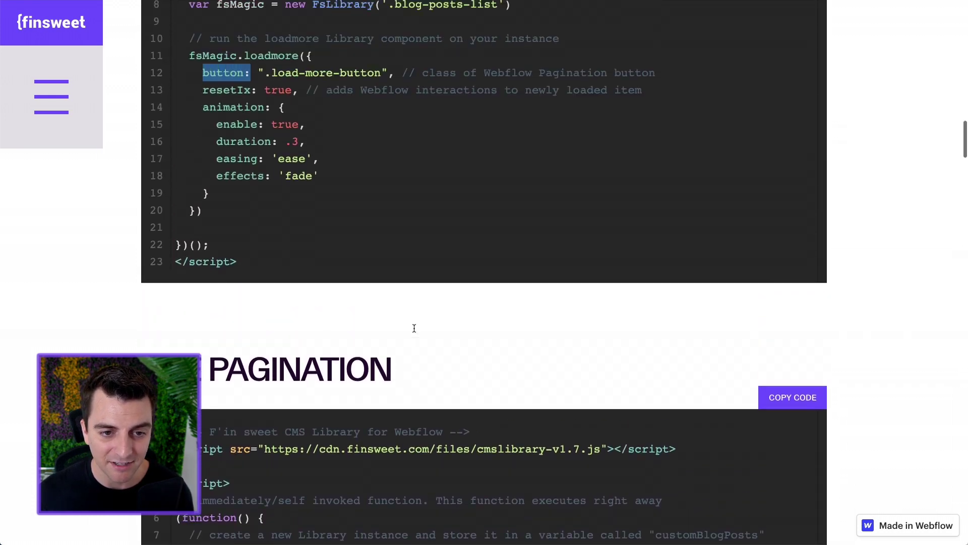
- Highlight .load-more-button, resetIx: true and the animation settings: enable, duration .3, easing 'ease', effects 'fade'
{"action": "left_click_drag", "start_coordinate": [382, 251], "coordinate": [265, 251]}
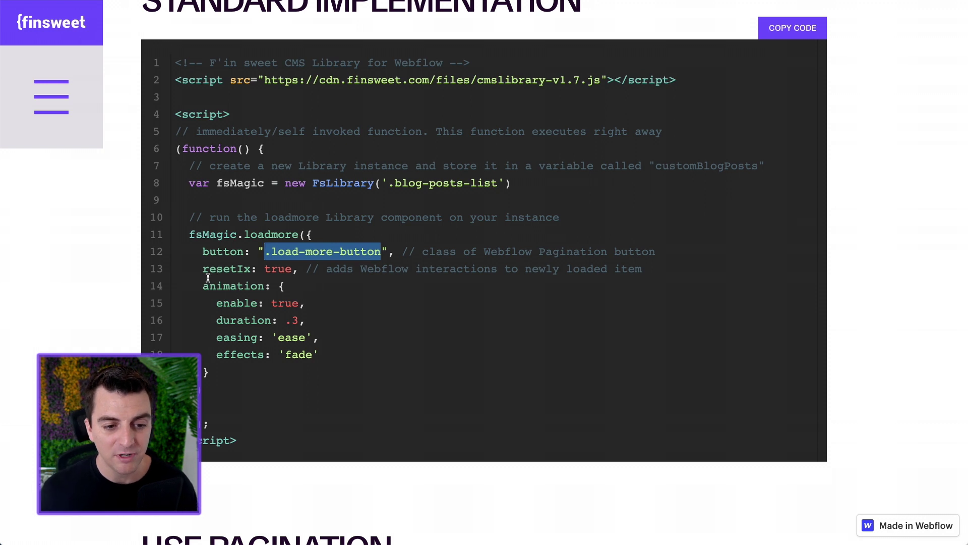
{"action": "left_click_drag", "start_coordinate": [196, 271], "coordinate": [306, 271]}
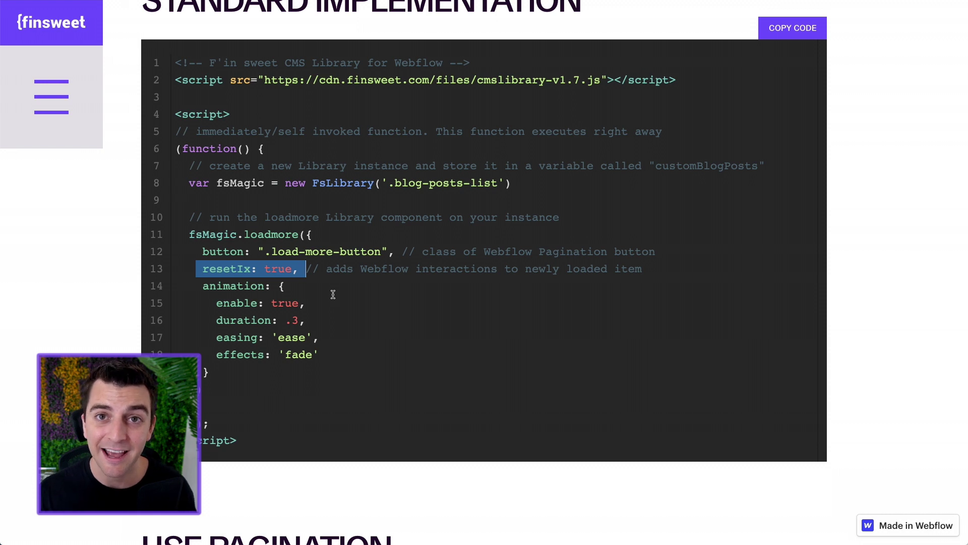
{"action": "left_click", "coordinate": [284, 286]}
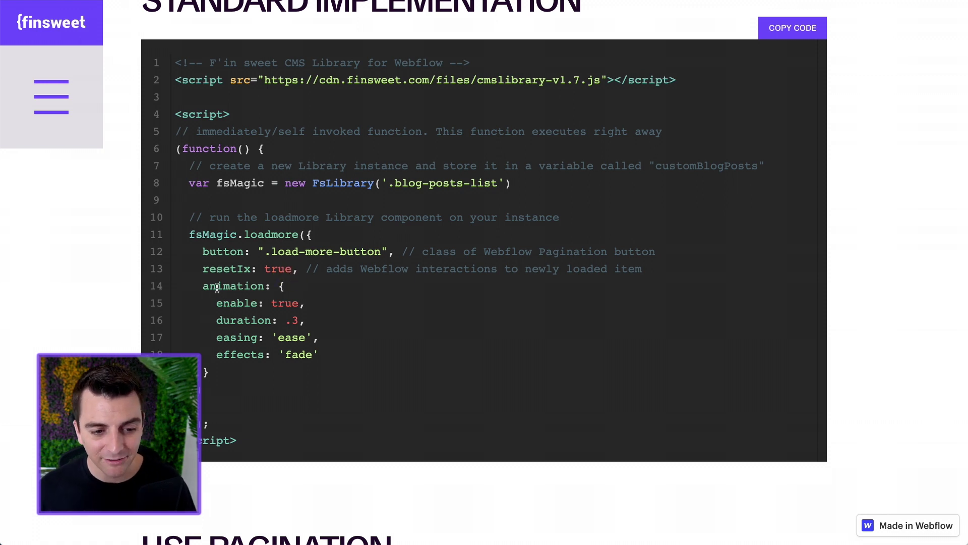
{"action": "left_click_drag", "start_coordinate": [203, 286], "coordinate": [309, 367]}
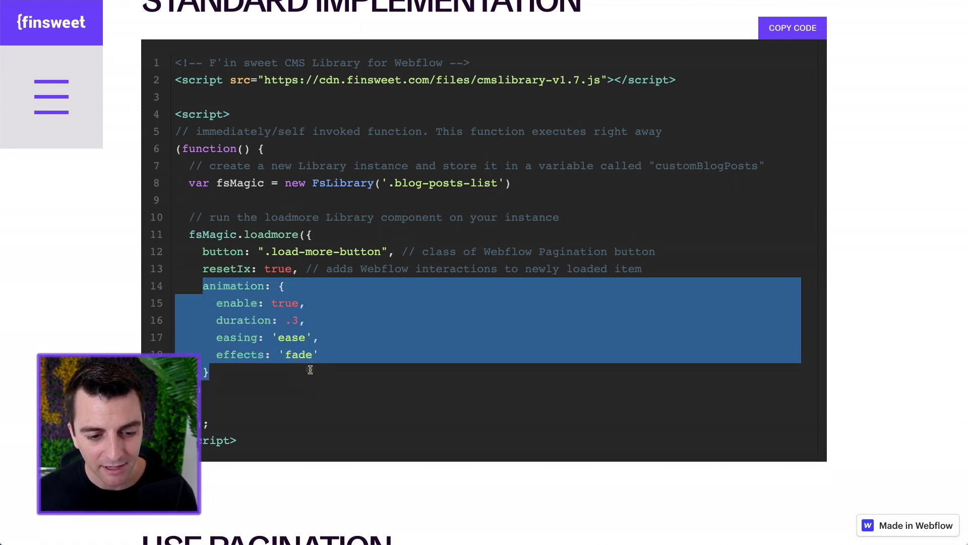
{"action": "left_click", "coordinate": [309, 367]}
{"action": "left_click_drag", "start_coordinate": [216, 306], "coordinate": [328, 309]}
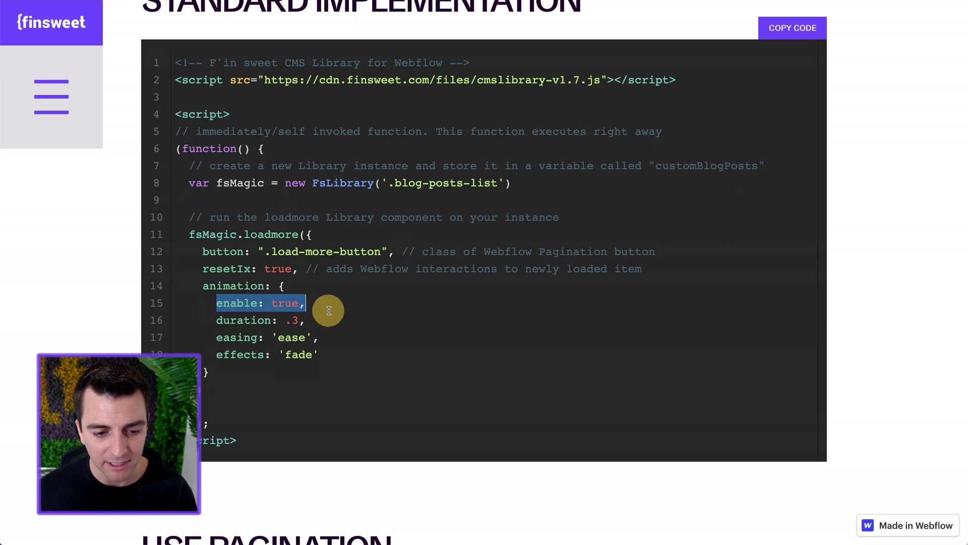
{"action": "left_click_drag", "start_coordinate": [214, 323], "coordinate": [324, 319]}
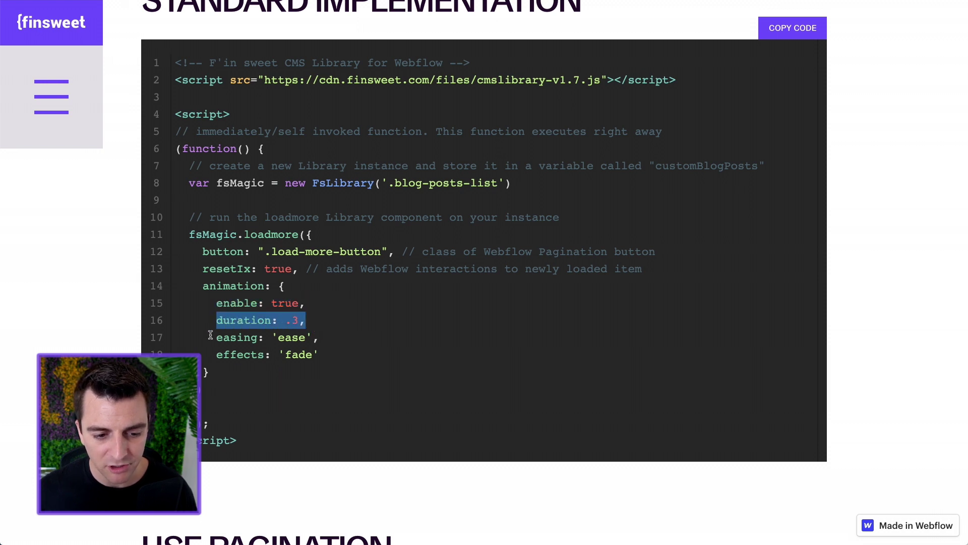
{"action": "left_click_drag", "start_coordinate": [211, 335], "coordinate": [321, 338]}
{"action": "left_click_drag", "start_coordinate": [213, 353], "coordinate": [376, 354]}
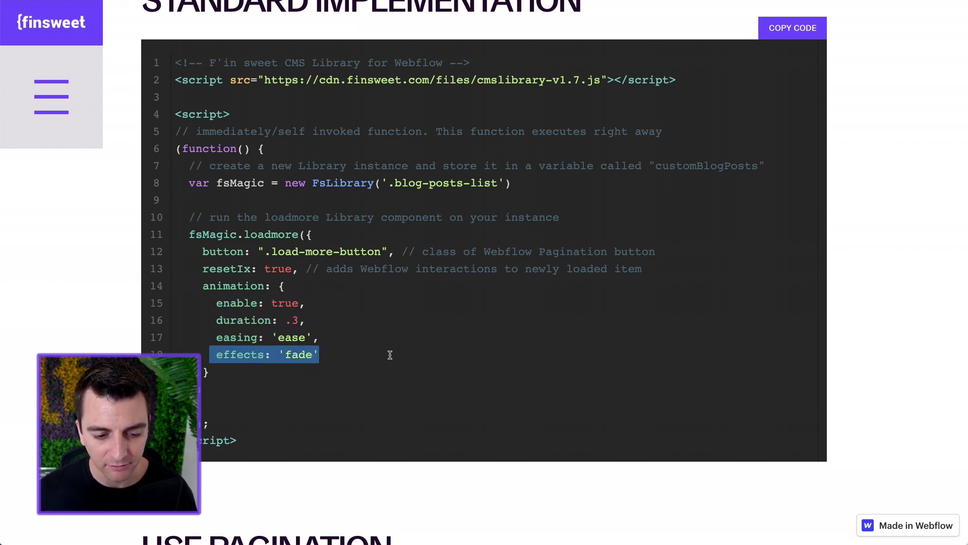
{"action": "left_click", "coordinate": [389, 355]}
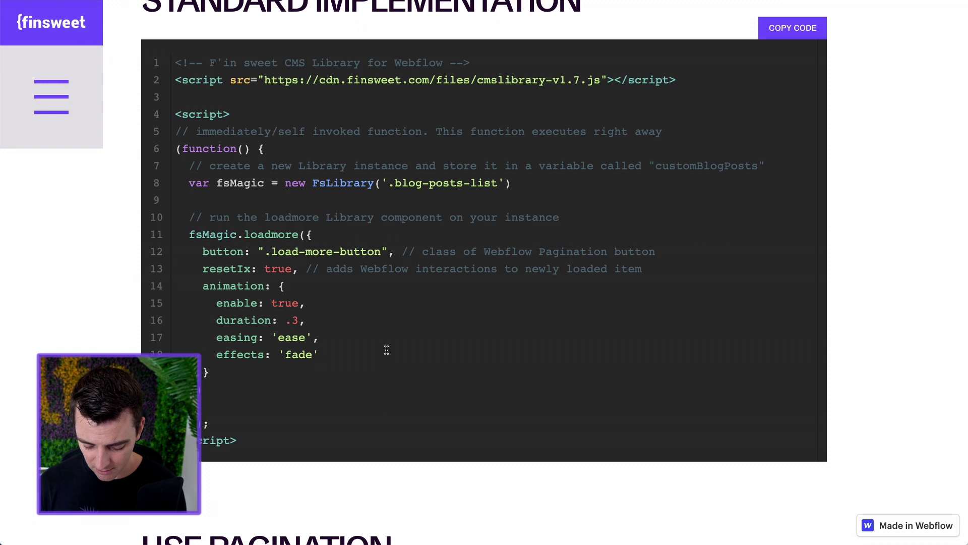
- Open the Visual Script Writer in a new browser tab
{"action": "key", "text": "super+t"}
{"action": "type", "text": "vi"}
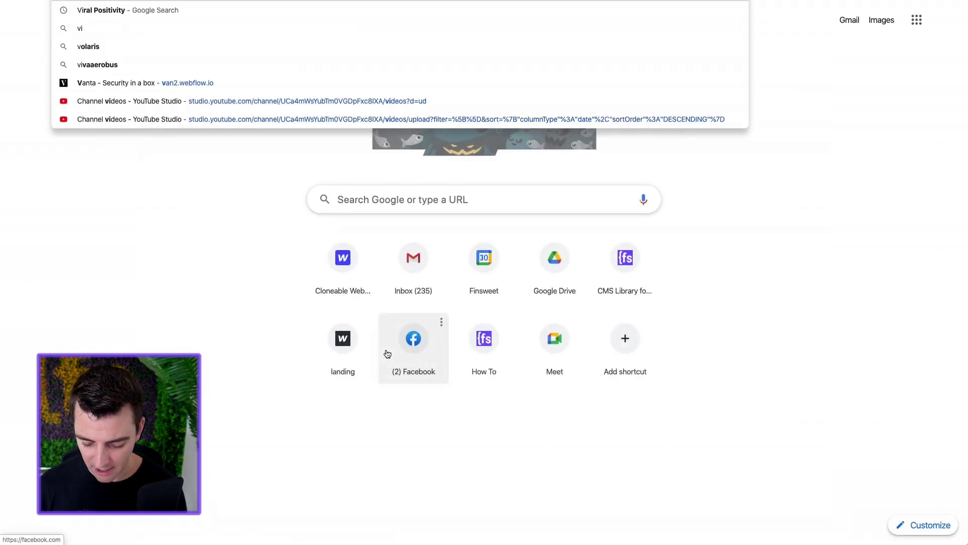
{"action": "type", "text": "sual"}
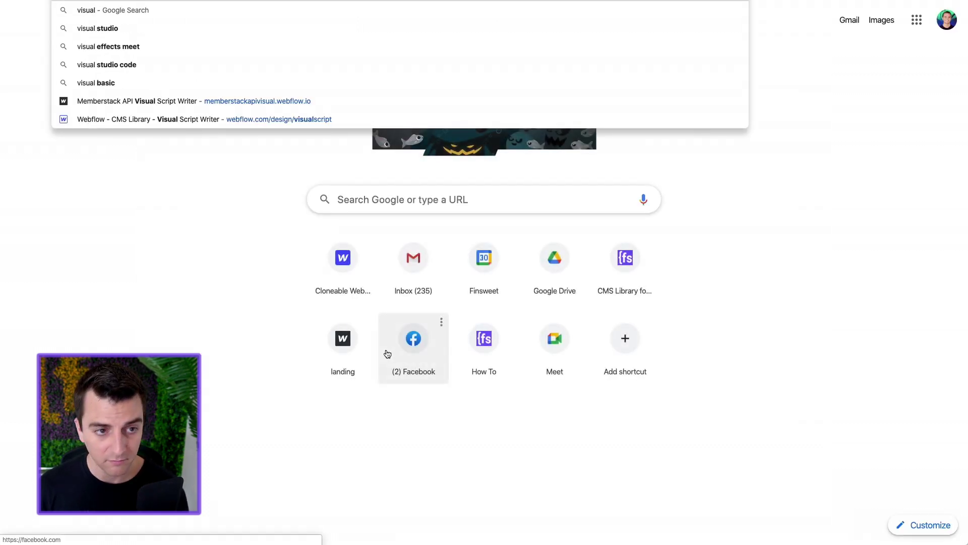
{"action": "key", "text": "Return"}
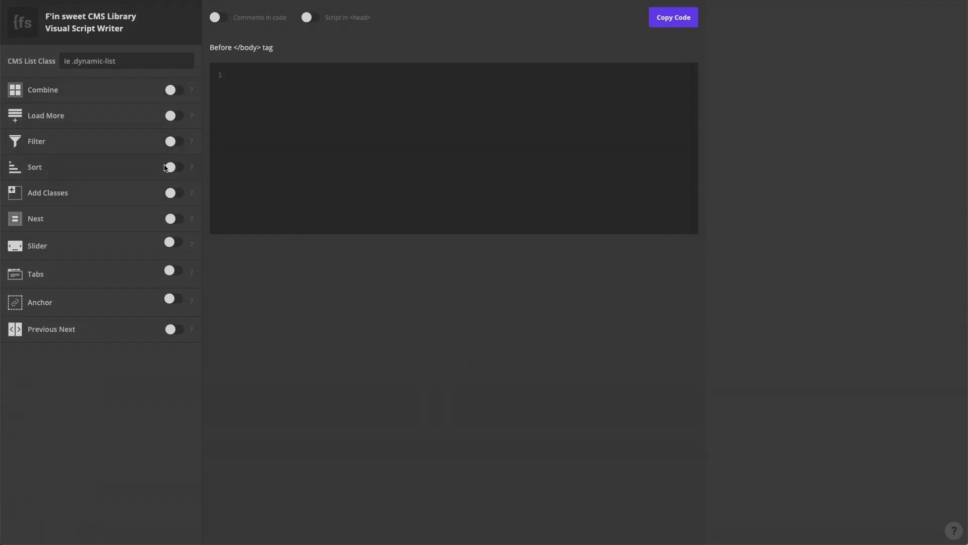
- Enable Load More with animation: duration 0, ease-out easing, fade in off
{"action": "key", "text": "ctrl+plus"}
{"action": "key", "text": "ctrl+plus"}
{"action": "key", "text": "ctrl+plus"}
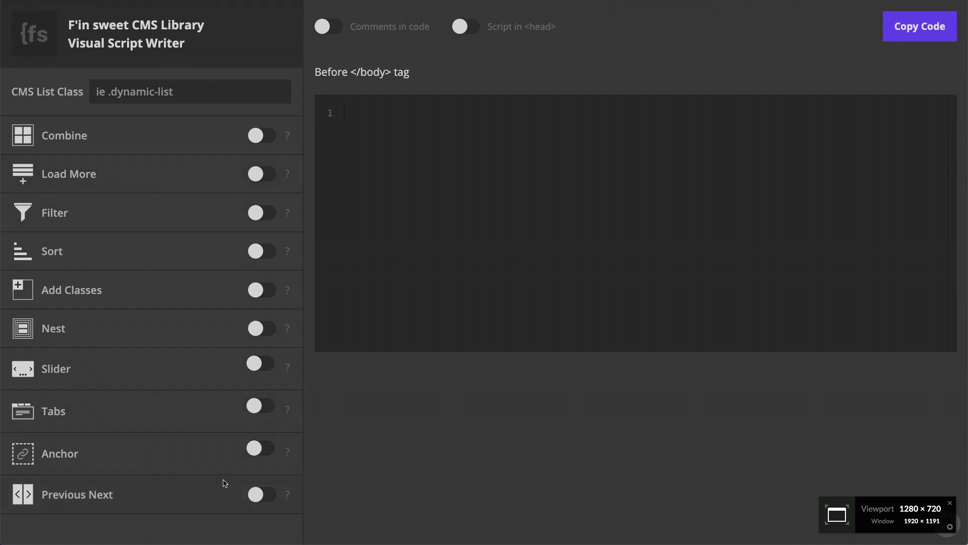
{"action": "left_click", "coordinate": [268, 174]}
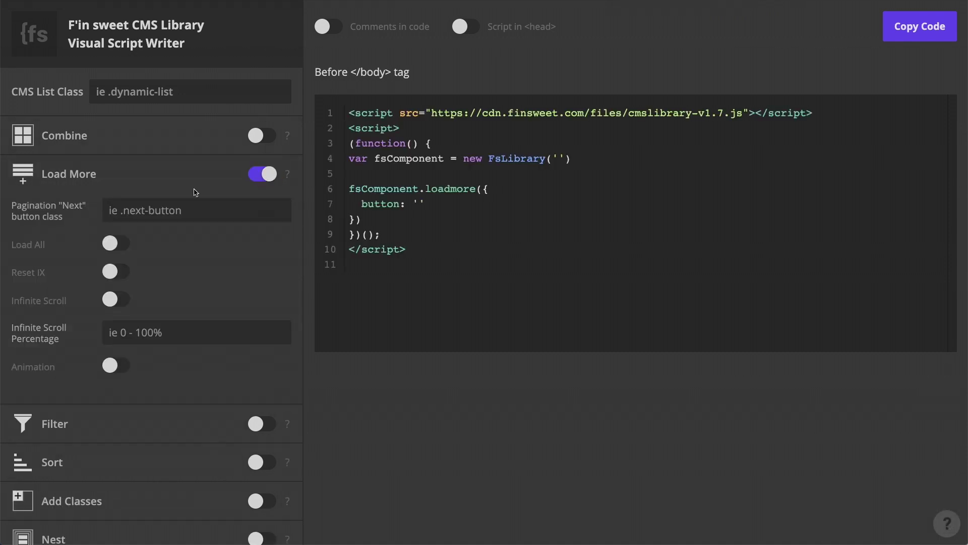
{"action": "left_click", "coordinate": [111, 364]}
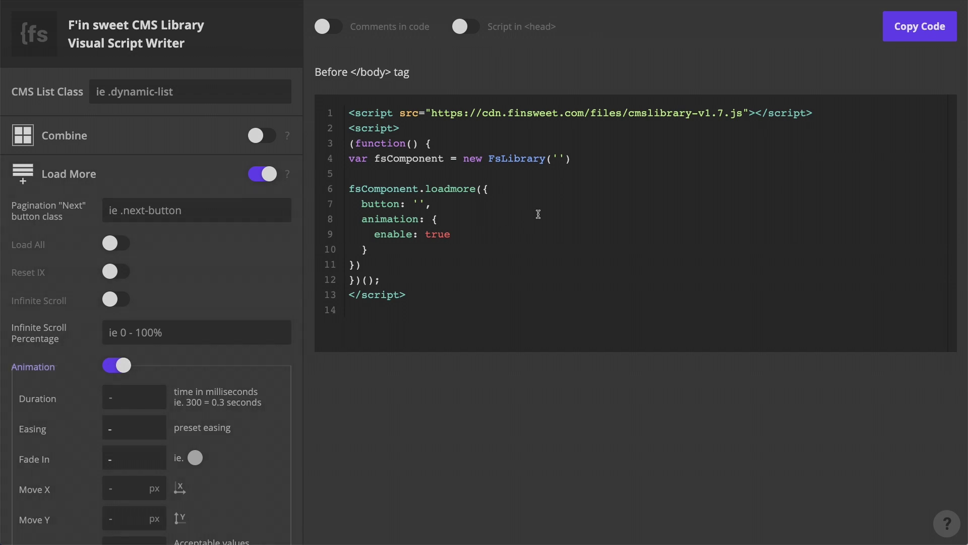
{"action": "scroll", "coordinate": [149, 388], "scroll_direction": "down", "scroll_amount": 2}
{"action": "left_click", "coordinate": [154, 307]}
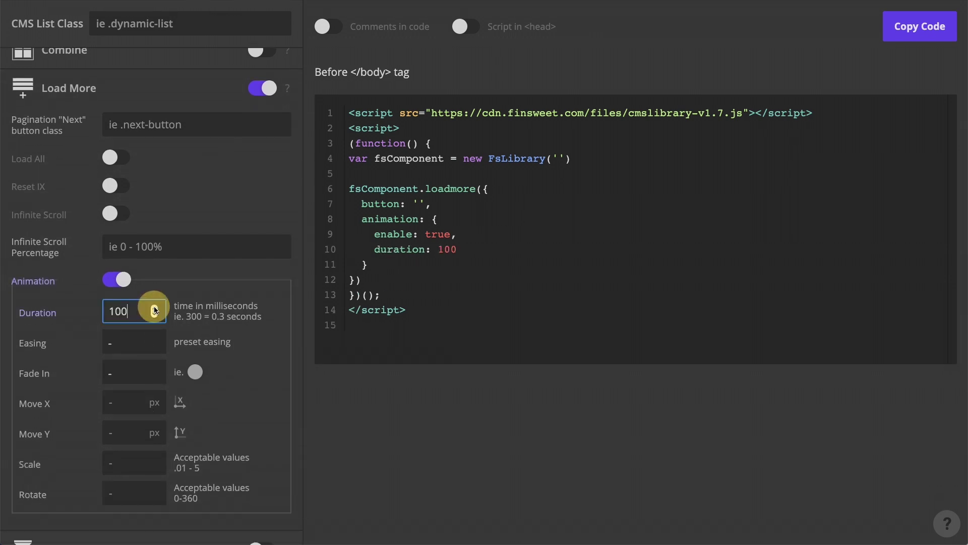
{"action": "left_click", "coordinate": [154, 314]}
{"action": "left_click", "coordinate": [136, 342]}
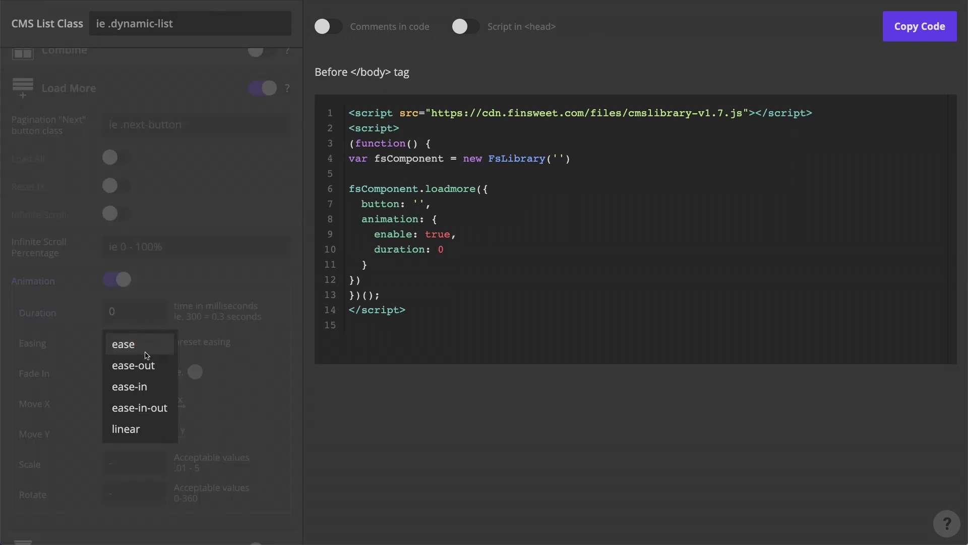
{"action": "left_click", "coordinate": [139, 363]}
{"action": "left_click", "coordinate": [140, 374]}
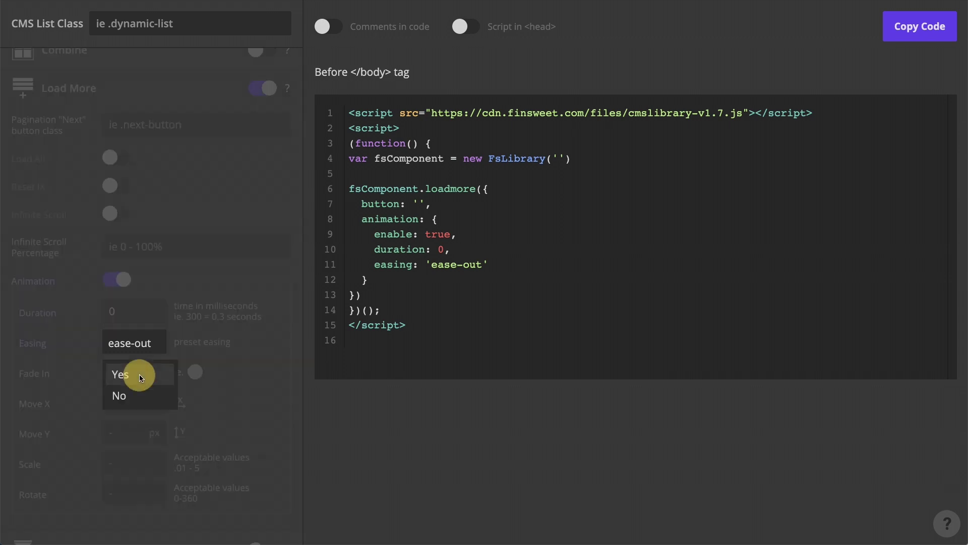
{"action": "left_click", "coordinate": [133, 396]}
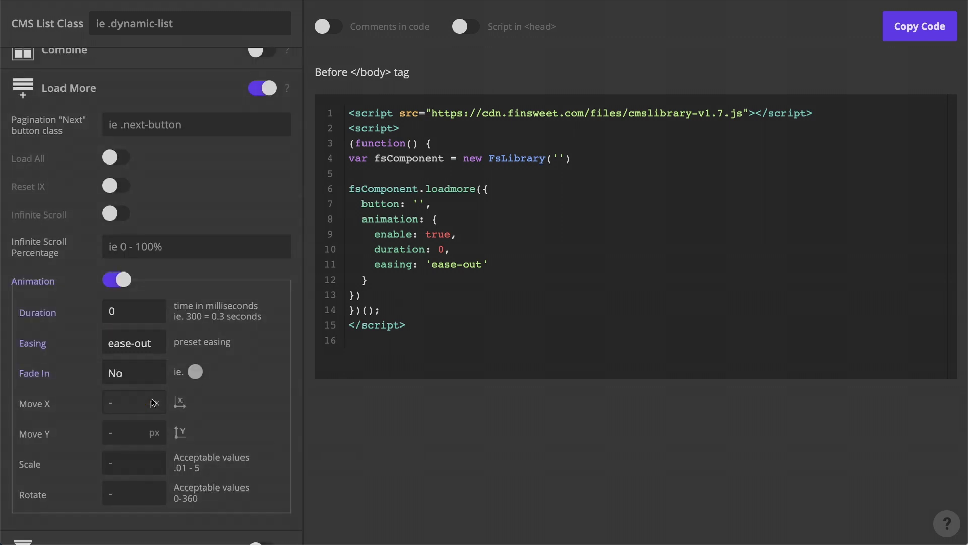
- Set Move X 10px, Move Y 20px, Scale 1 and Rotate 20, then highlight the generated animation code
{"action": "left_click", "coordinate": [141, 399]}
{"action": "type", "text": "10px"}
{"action": "left_click", "coordinate": [117, 433]}
{"action": "type", "text": "20px"}
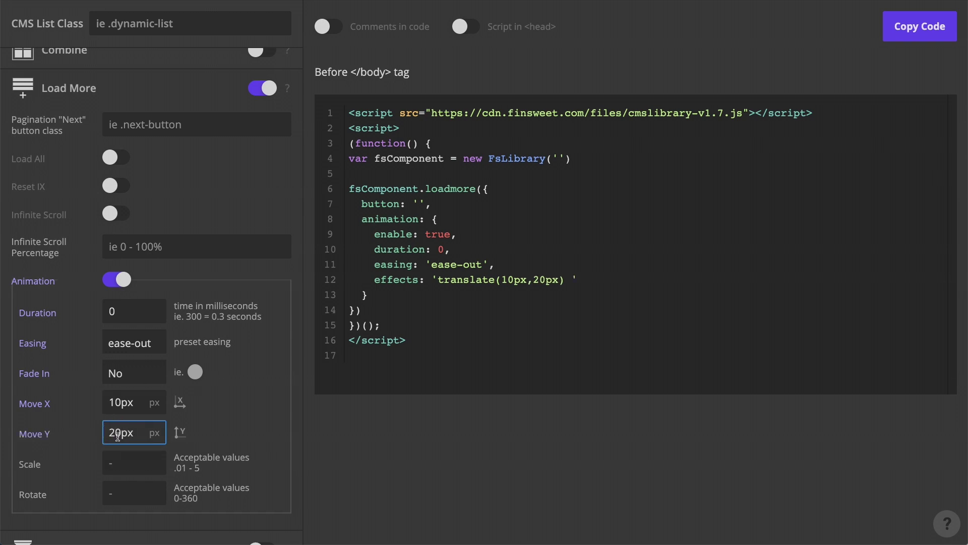
{"action": "left_click", "coordinate": [107, 461]}
{"action": "type", "text": "1"}
{"action": "left_click", "coordinate": [112, 488]}
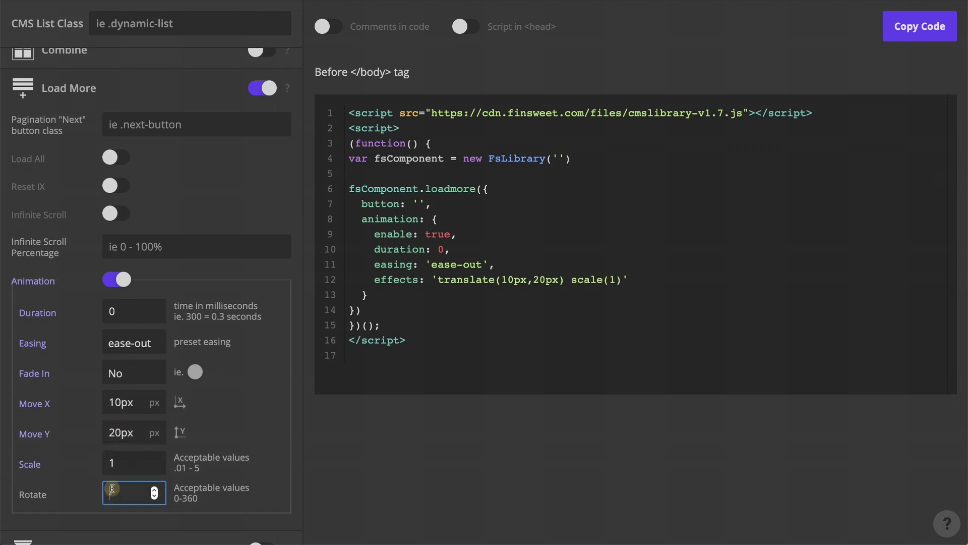
{"action": "type", "text": "20"}
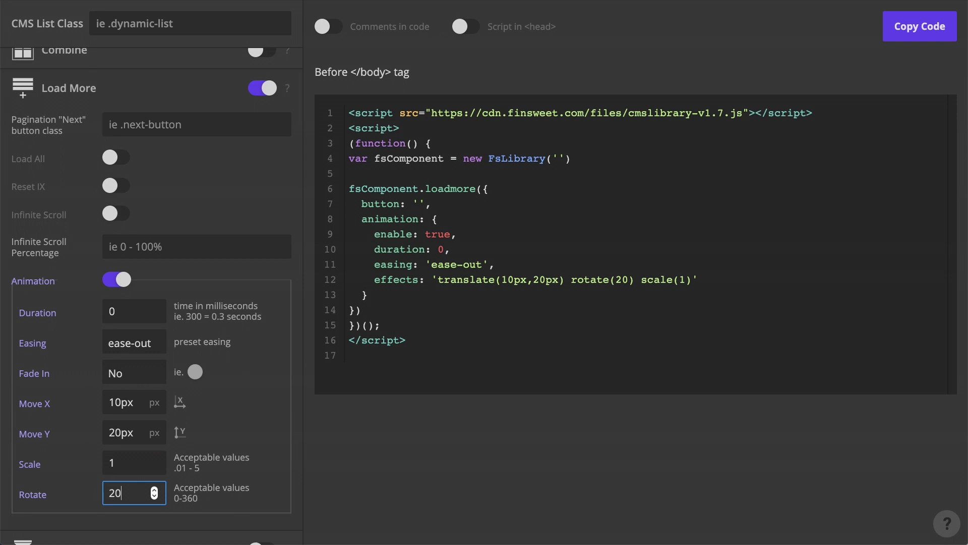
{"action": "left_click_drag", "start_coordinate": [378, 298], "coordinate": [352, 234]}
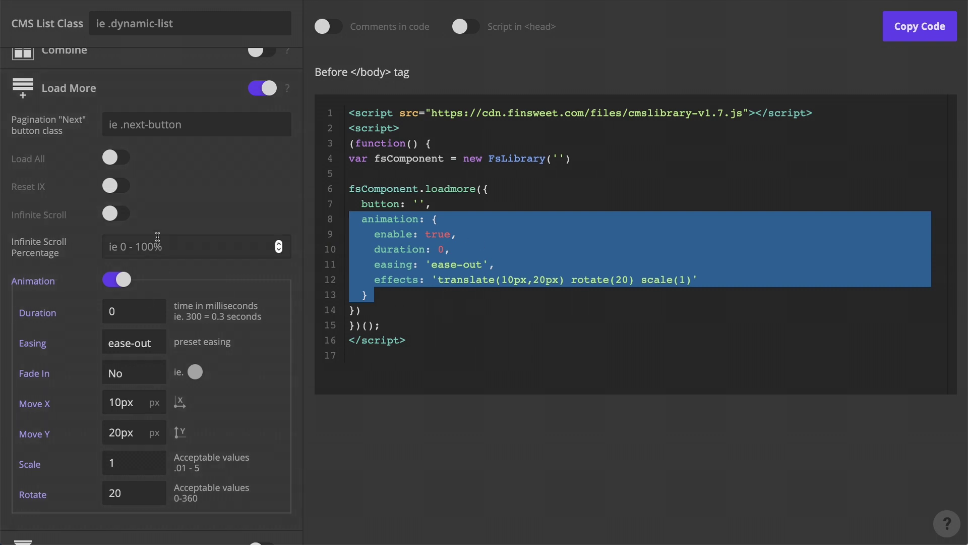
{"action": "scroll", "coordinate": [159, 240], "scroll_direction": "up", "scroll_amount": 1}
{"action": "scroll", "coordinate": [160, 240], "scroll_direction": "up", "scroll_amount": 3}
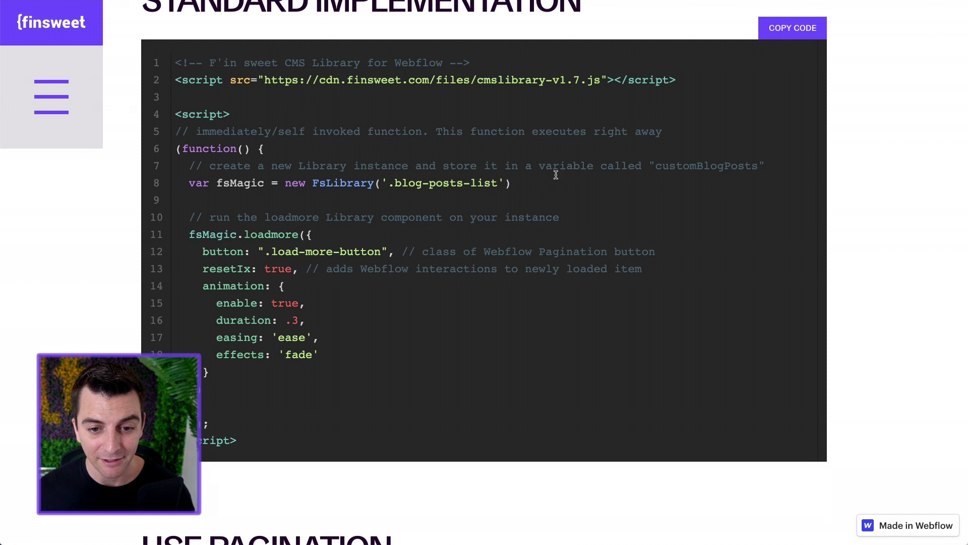
{"action": "left_click_drag", "start_coordinate": [498, 182], "coordinate": [388, 181]}
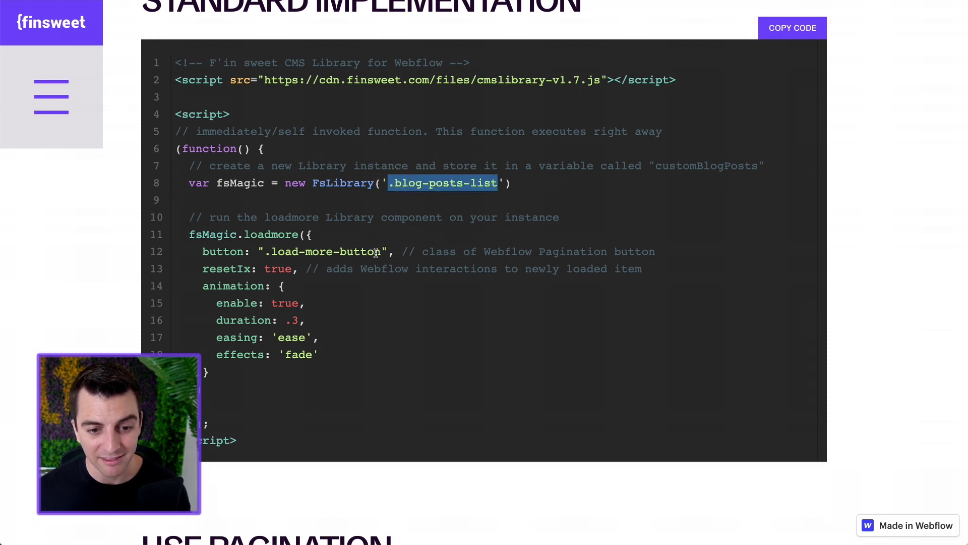
{"action": "left_click_drag", "start_coordinate": [381, 251], "coordinate": [262, 246]}
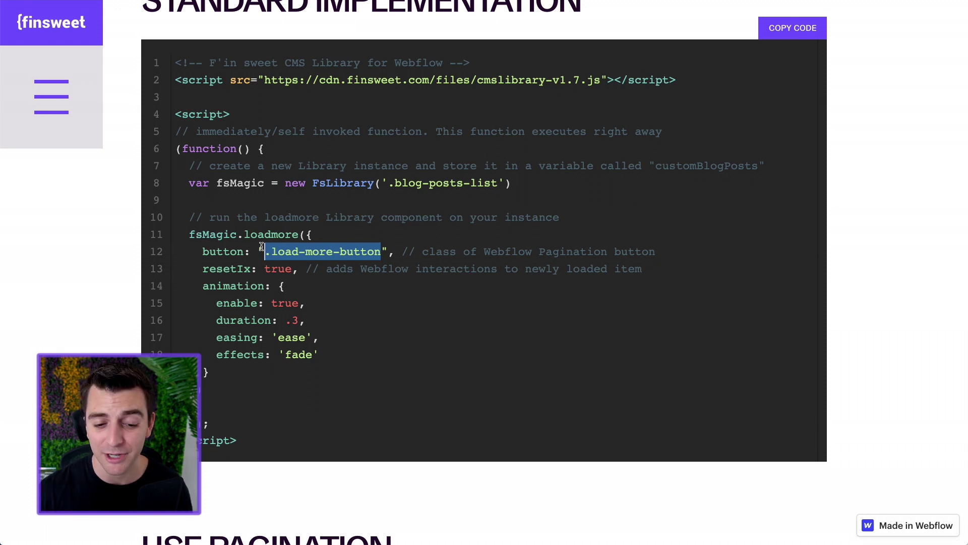
- Scroll down to the Use Pagination section's script
{"action": "scroll", "coordinate": [261, 247], "scroll_direction": "down", "scroll_amount": 8}
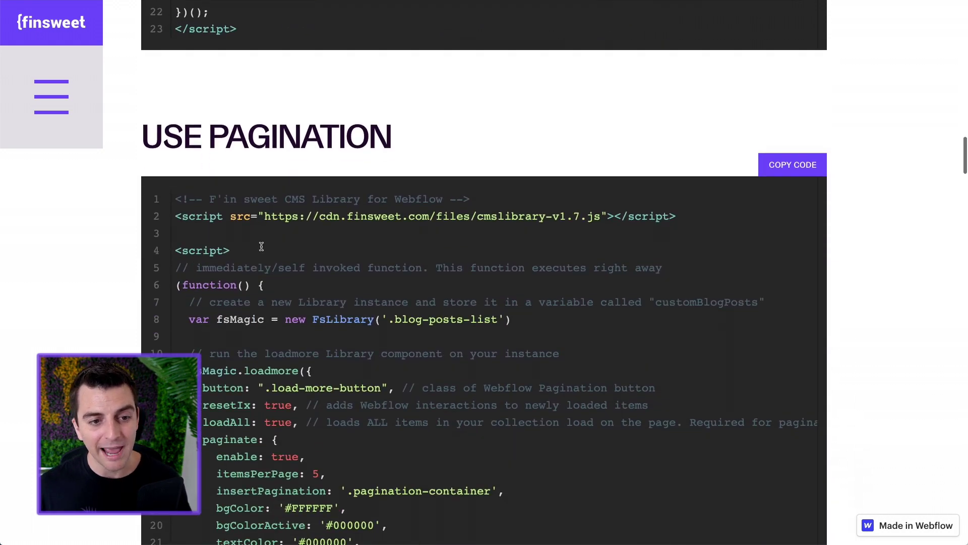
{"action": "scroll", "coordinate": [261, 246], "scroll_direction": "right", "scroll_amount": 1}
{"action": "scroll", "coordinate": [262, 246], "scroll_direction": "down", "scroll_amount": 1}
{"action": "scroll", "coordinate": [261, 246], "scroll_direction": "left", "scroll_amount": 1}
{"action": "scroll", "coordinate": [262, 246], "scroll_direction": "down", "scroll_amount": 3}
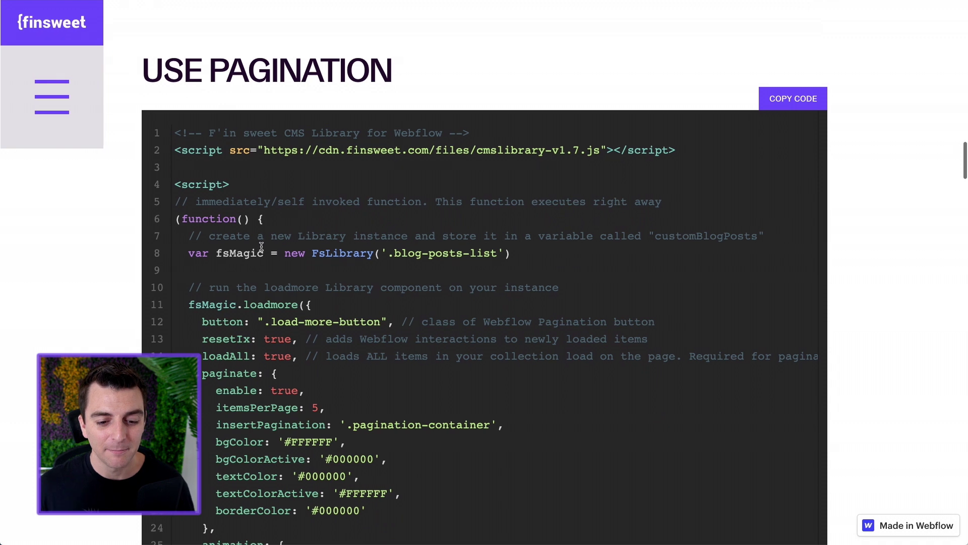
{"action": "scroll", "coordinate": [261, 246], "scroll_direction": "down", "scroll_amount": 1}
{"action": "scroll", "coordinate": [261, 246], "scroll_direction": "right", "scroll_amount": 1}
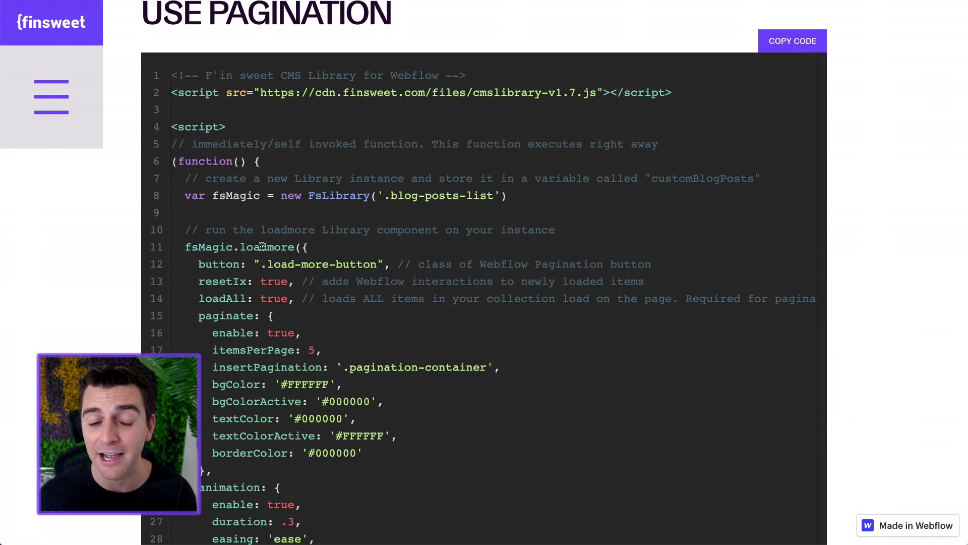
{"action": "scroll", "coordinate": [261, 246], "scroll_direction": "up", "scroll_amount": 1}
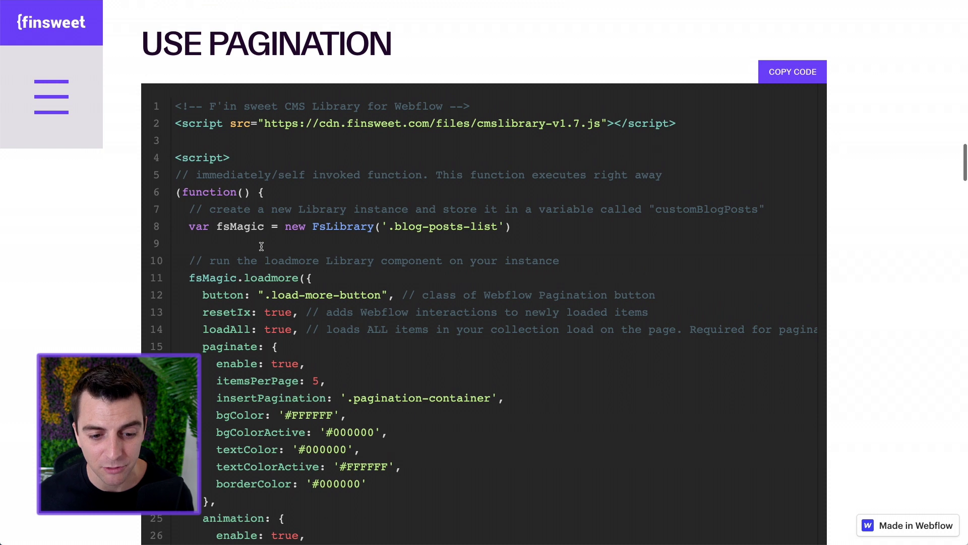
{"action": "scroll", "coordinate": [233, 272], "scroll_direction": "down", "scroll_amount": 1}
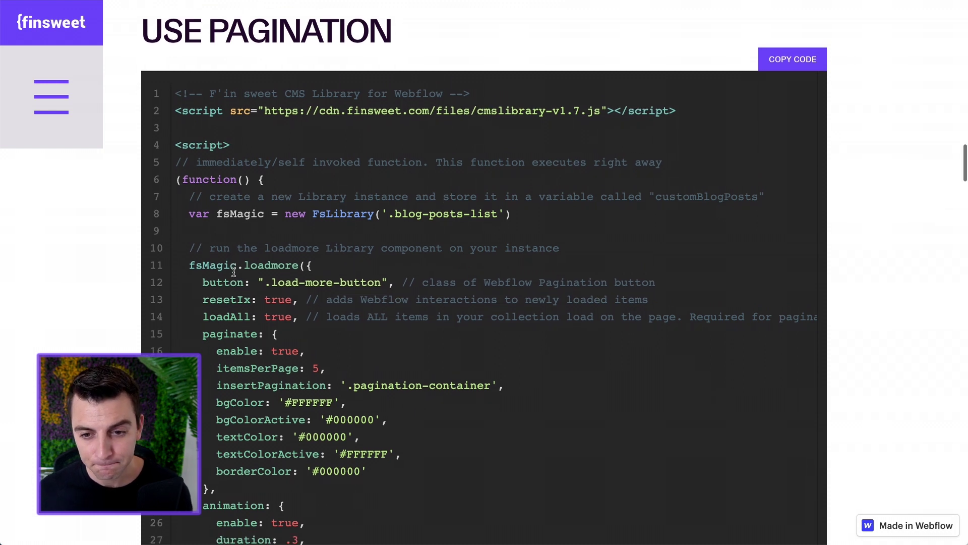
- Highlight the pagination script from line 4, then the loadAll: true option
{"action": "left_click_drag", "start_coordinate": [175, 144], "coordinate": [525, 303]}
{"action": "left_click", "coordinate": [229, 319]}
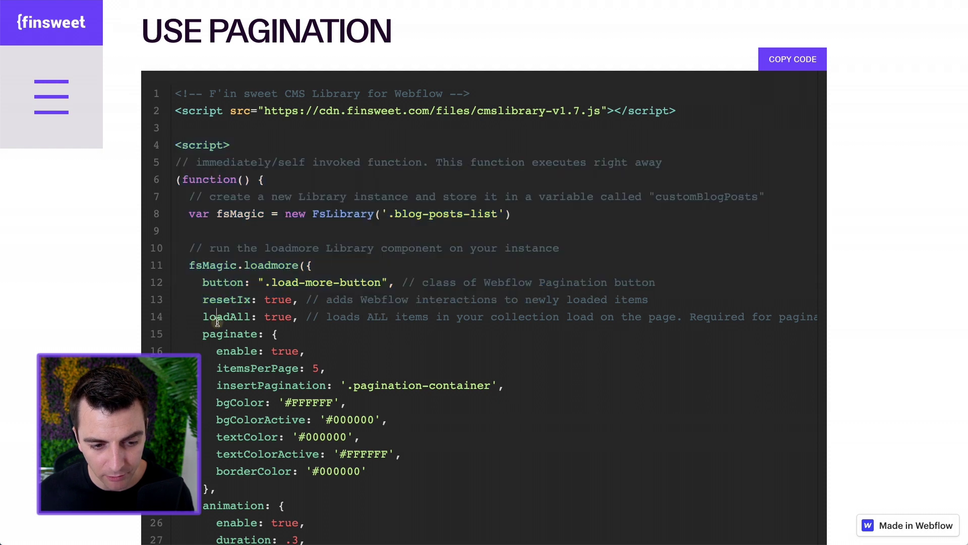
{"action": "left_click_drag", "start_coordinate": [200, 316], "coordinate": [295, 323]}
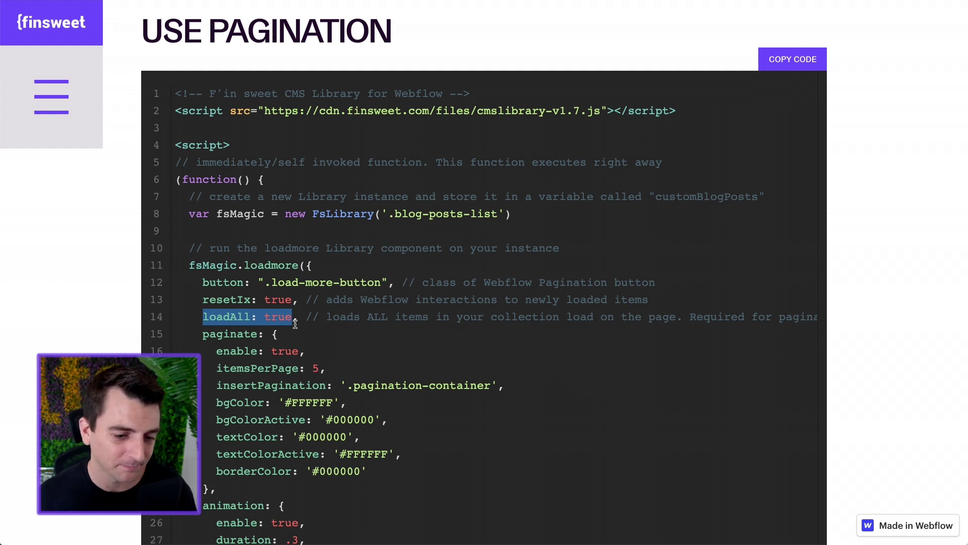
{"action": "left_click", "coordinate": [295, 323]}
- Highlight the paginate block, its enable: true option and itemsPerPage: 5
{"action": "scroll", "coordinate": [191, 333], "scroll_direction": "down", "scroll_amount": 3}
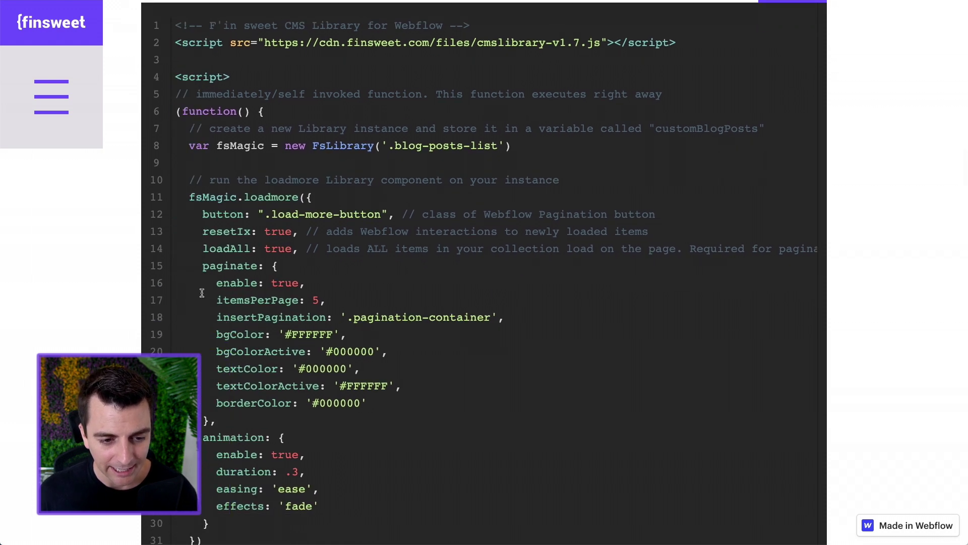
{"action": "left_click_drag", "start_coordinate": [202, 266], "coordinate": [463, 421]}
{"action": "left_click", "coordinate": [465, 424]}
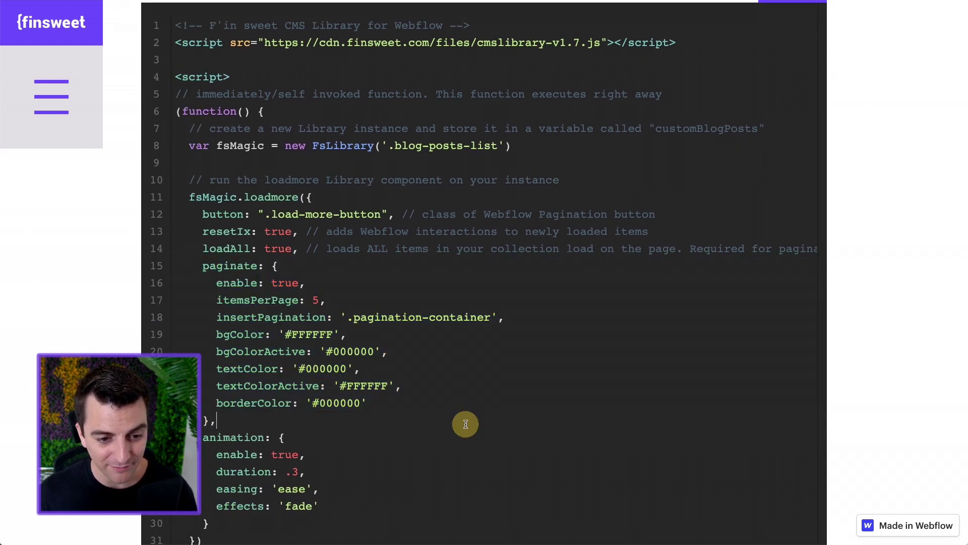
{"action": "left_click_drag", "start_coordinate": [197, 265], "coordinate": [348, 266]}
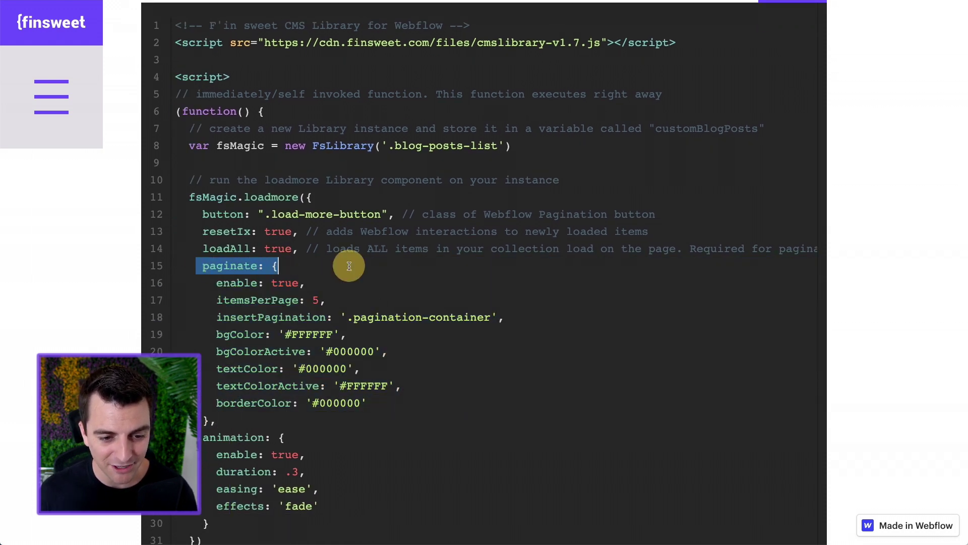
{"action": "left_click", "coordinate": [349, 266]}
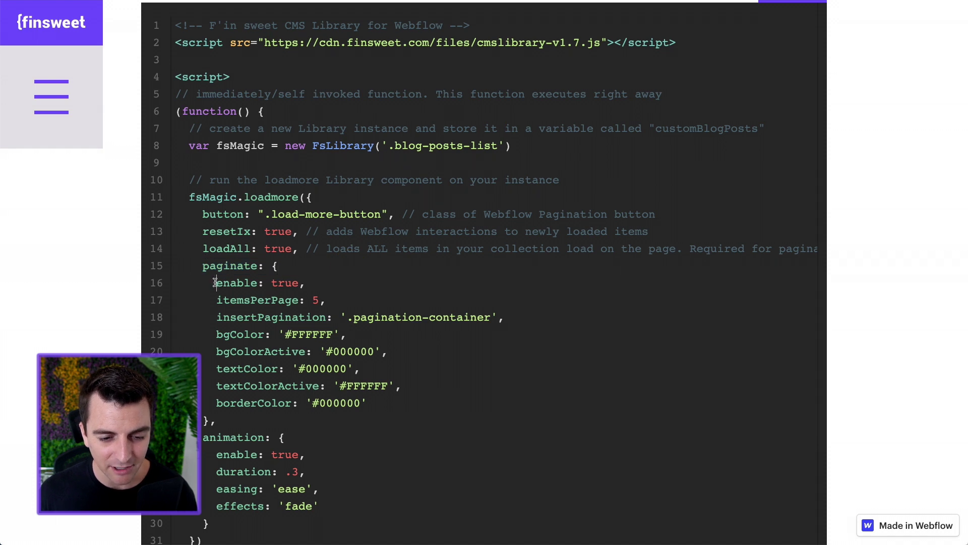
{"action": "left_click_drag", "start_coordinate": [216, 283], "coordinate": [322, 282]}
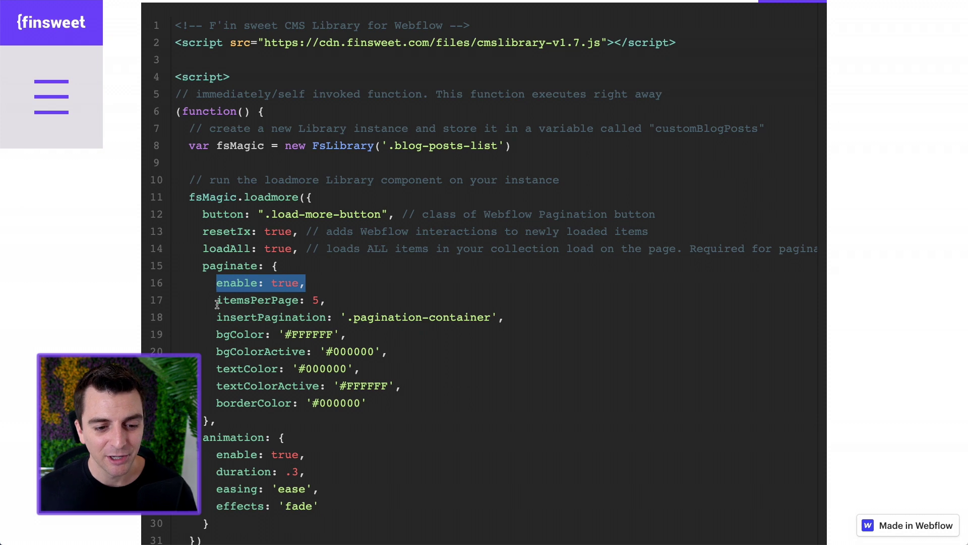
{"action": "left_click_drag", "start_coordinate": [216, 301], "coordinate": [348, 302]}
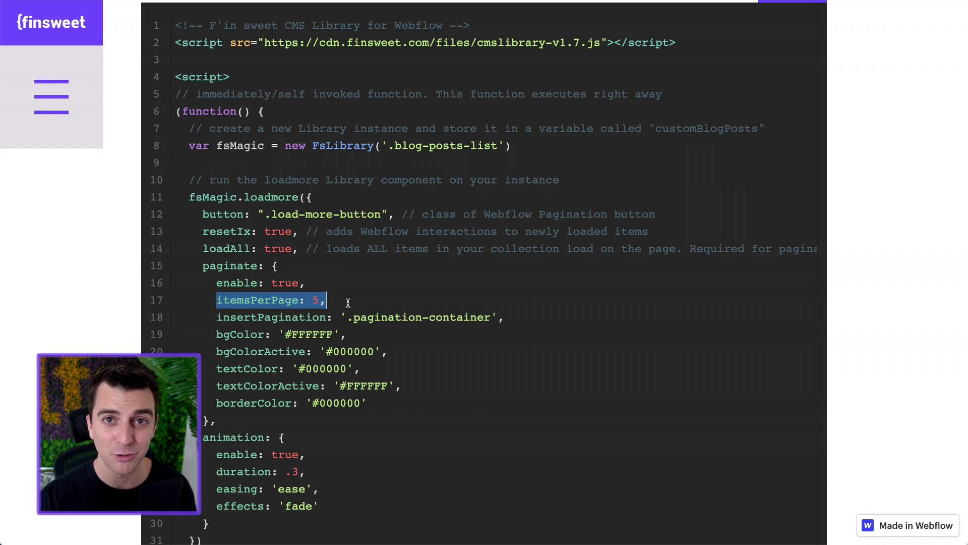
- Highlight insertPagination and its '.pagination-container' value on line 18
{"action": "left_click", "coordinate": [348, 302]}
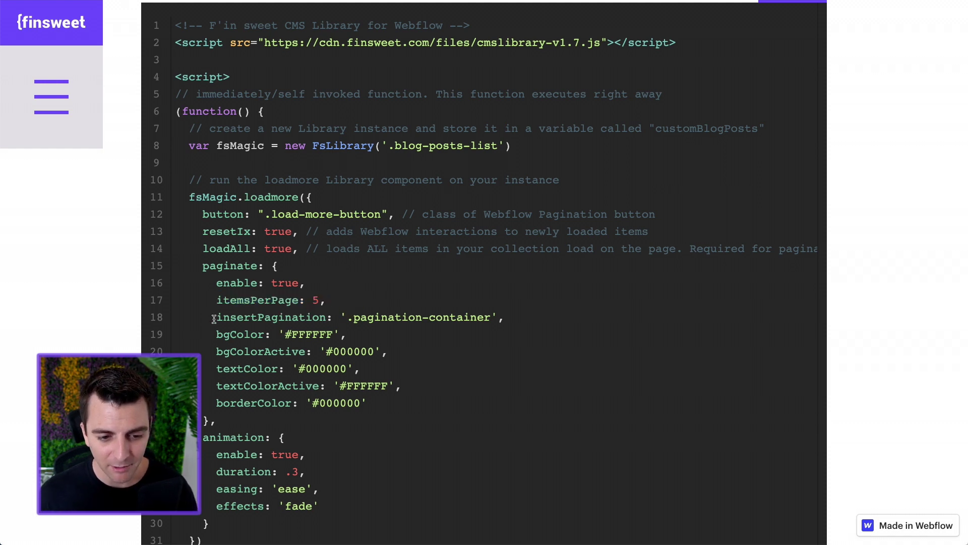
{"action": "left_click_drag", "start_coordinate": [217, 318], "coordinate": [332, 317]}
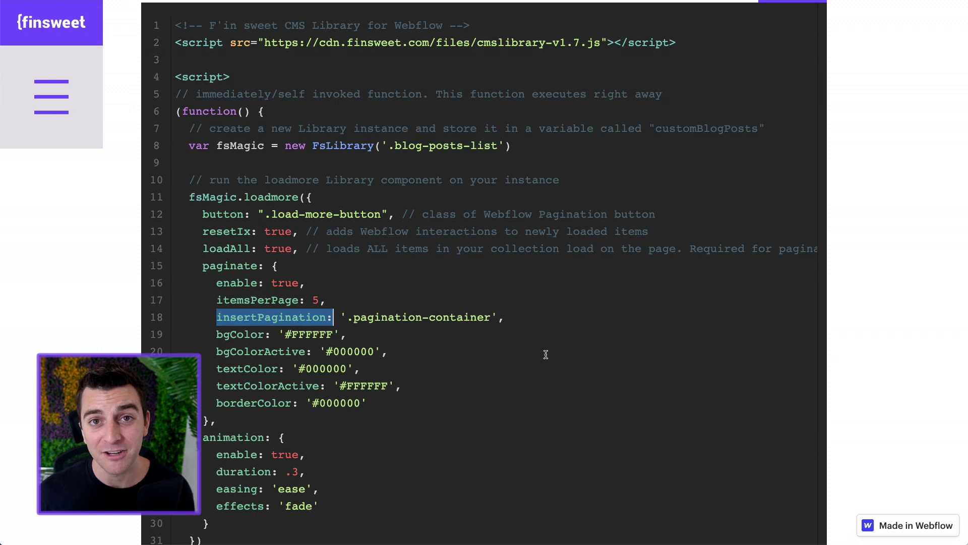
{"action": "left_click_drag", "start_coordinate": [490, 317], "coordinate": [347, 317]}
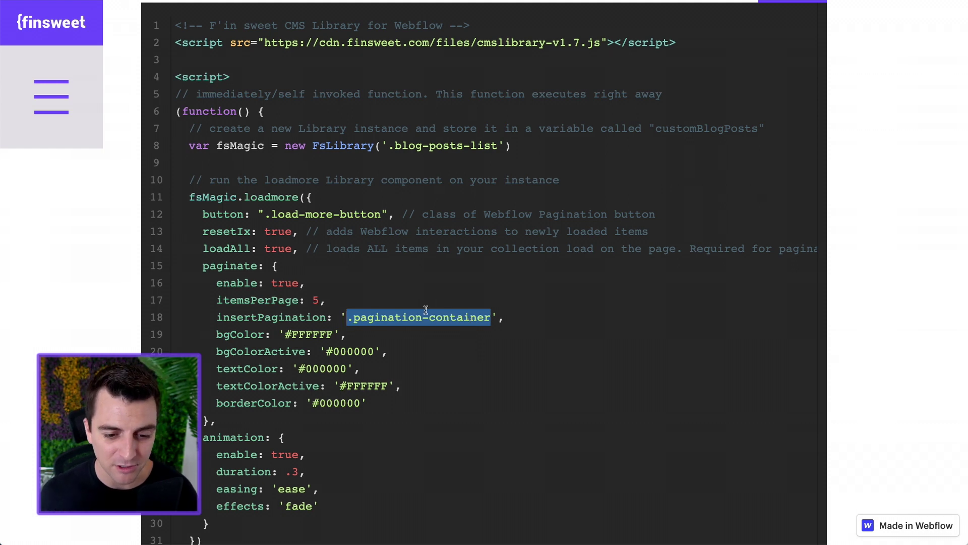
{"action": "left_click", "coordinate": [216, 335]}
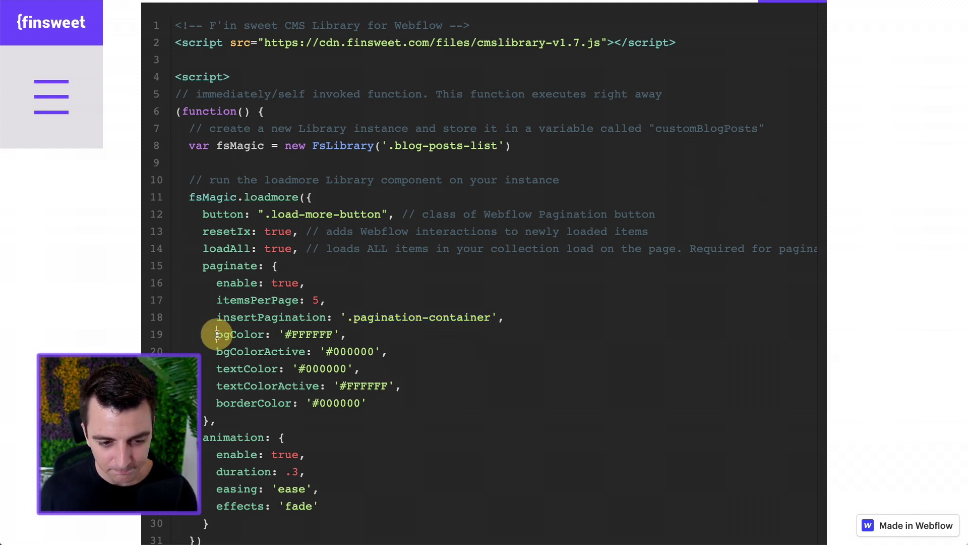
{"action": "left_click_drag", "start_coordinate": [216, 335], "coordinate": [423, 399]}
{"action": "left_click", "coordinate": [422, 399]}
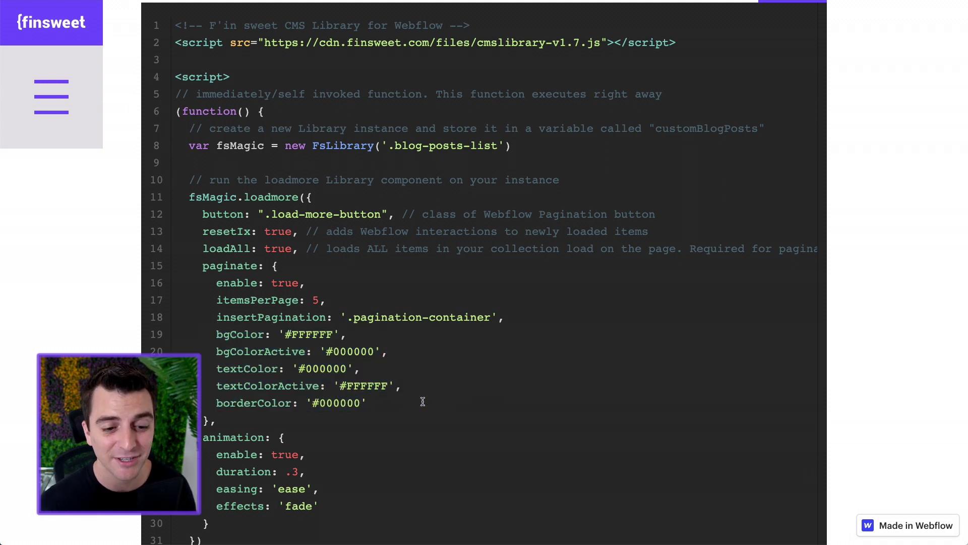
{"action": "left_click_drag", "start_coordinate": [216, 333], "coordinate": [349, 335]}
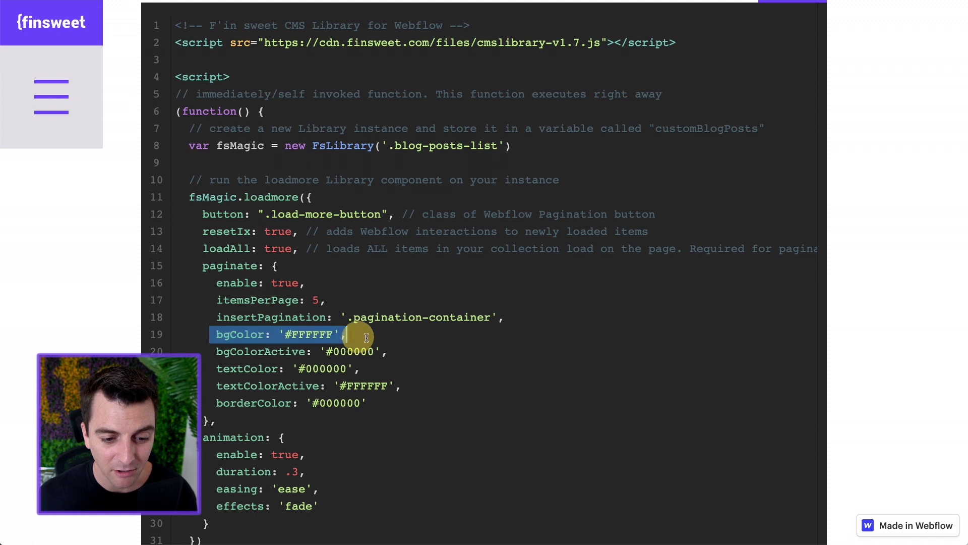
{"action": "left_click_drag", "start_coordinate": [214, 351], "coordinate": [406, 353]}
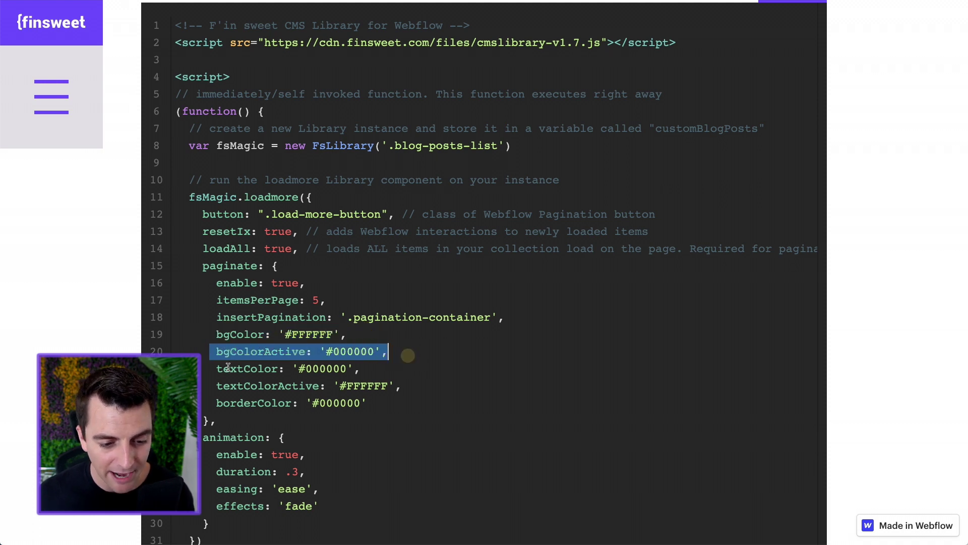
{"action": "left_click", "coordinate": [235, 402]}
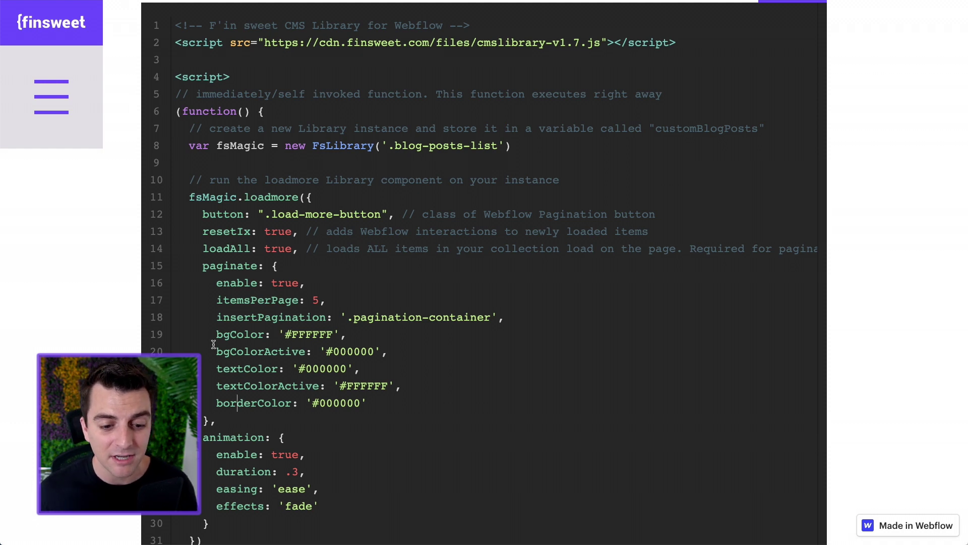
{"action": "left_click_drag", "start_coordinate": [213, 335], "coordinate": [423, 408]}
{"action": "left_click", "coordinate": [424, 410]}
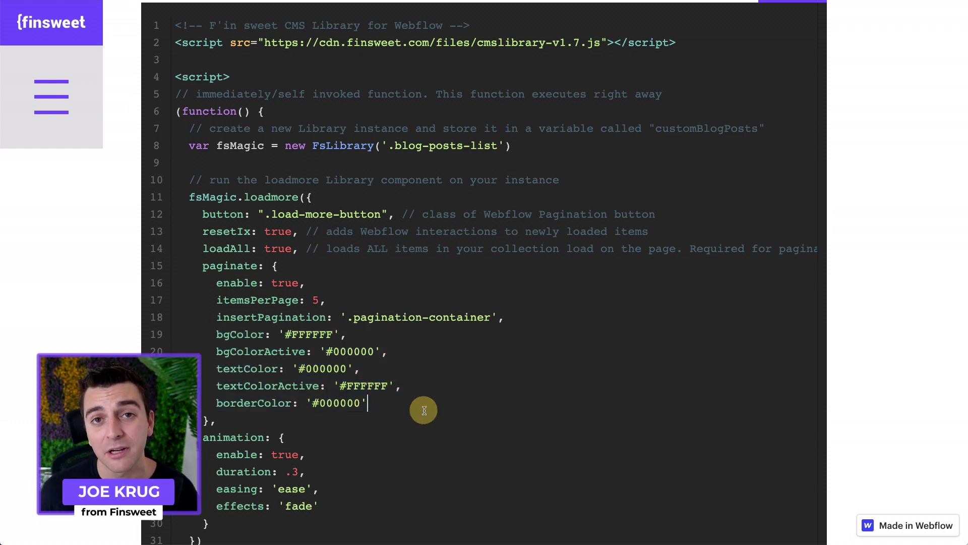
- Scroll to the pagination code's animation settings on lines 25–29 and briefly highlight them
{"action": "scroll", "coordinate": [424, 411], "scroll_direction": "down", "scroll_amount": 1}
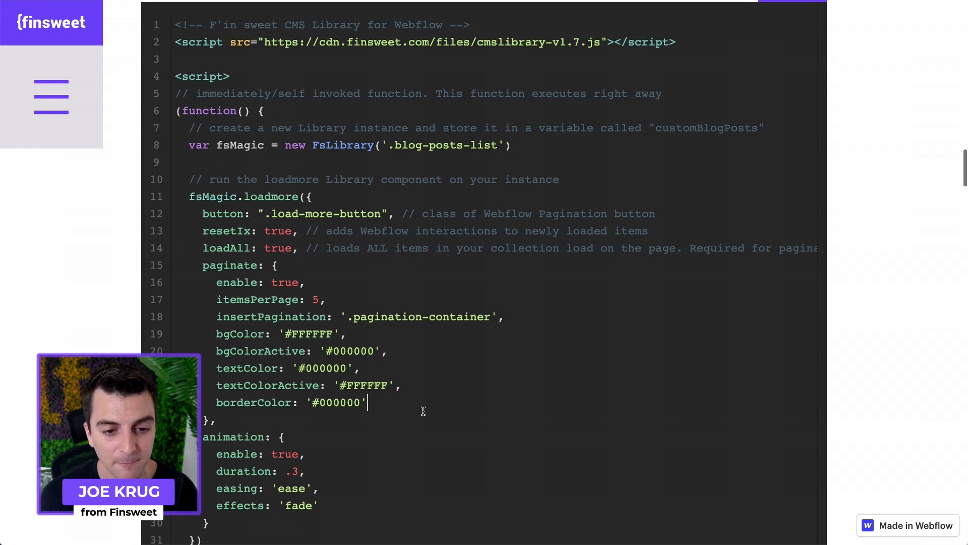
{"action": "scroll", "coordinate": [423, 411], "scroll_direction": "down", "scroll_amount": 5}
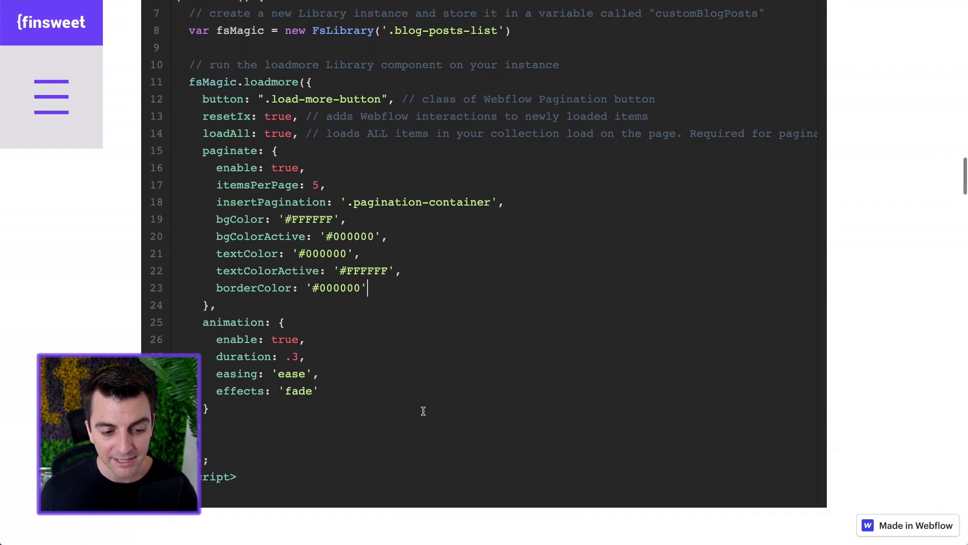
{"action": "left_click_drag", "start_coordinate": [202, 321], "coordinate": [354, 390]}
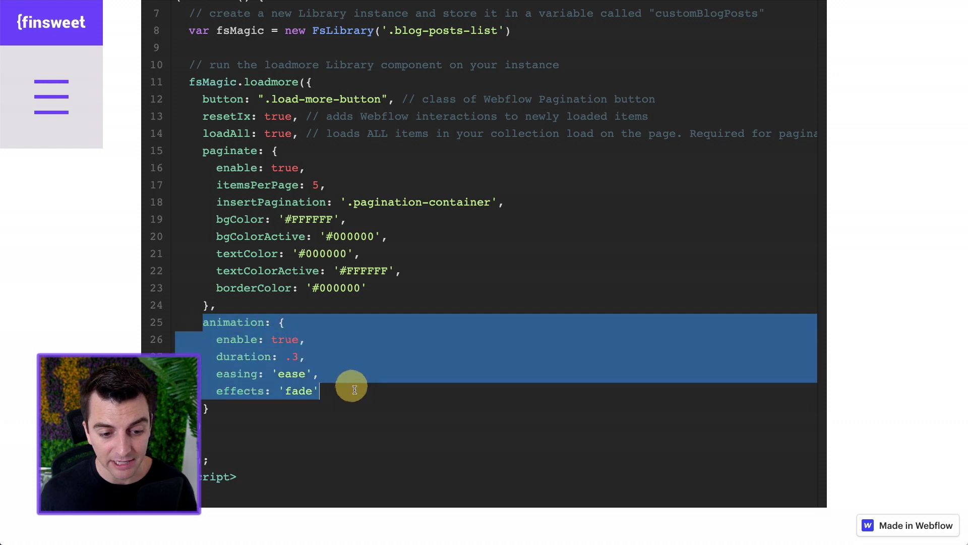
{"action": "left_click", "coordinate": [355, 389]}
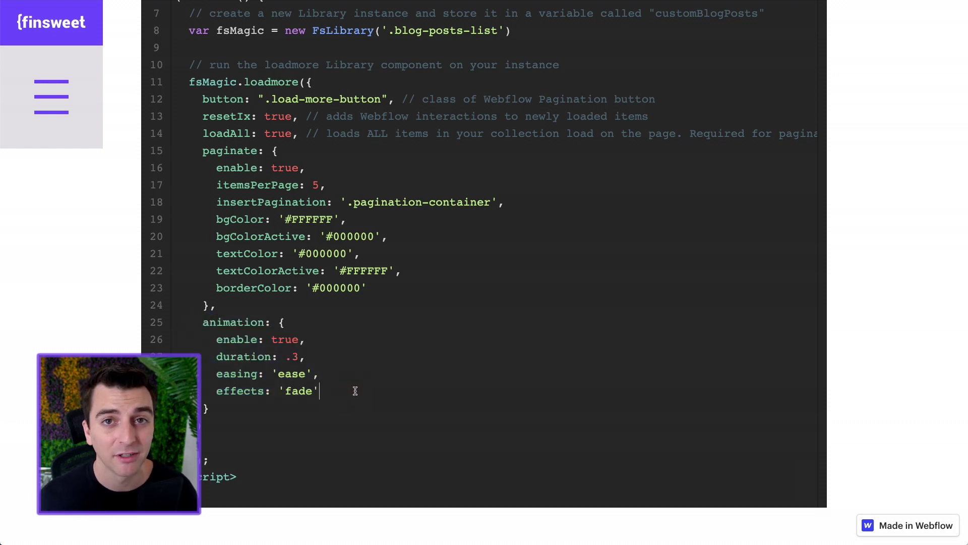
{"action": "scroll", "coordinate": [355, 391], "scroll_direction": "down", "scroll_amount": 9}
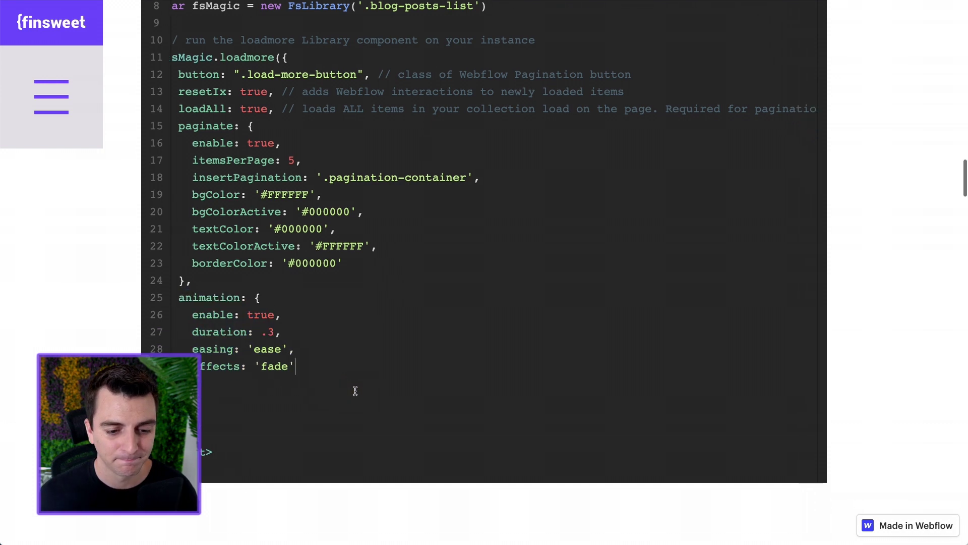
- Revisit Standard Implementation, clear its selection, then highlight the top of the Use Infinite Scroll code
{"action": "scroll", "coordinate": [355, 391], "scroll_direction": "down", "scroll_amount": 2}
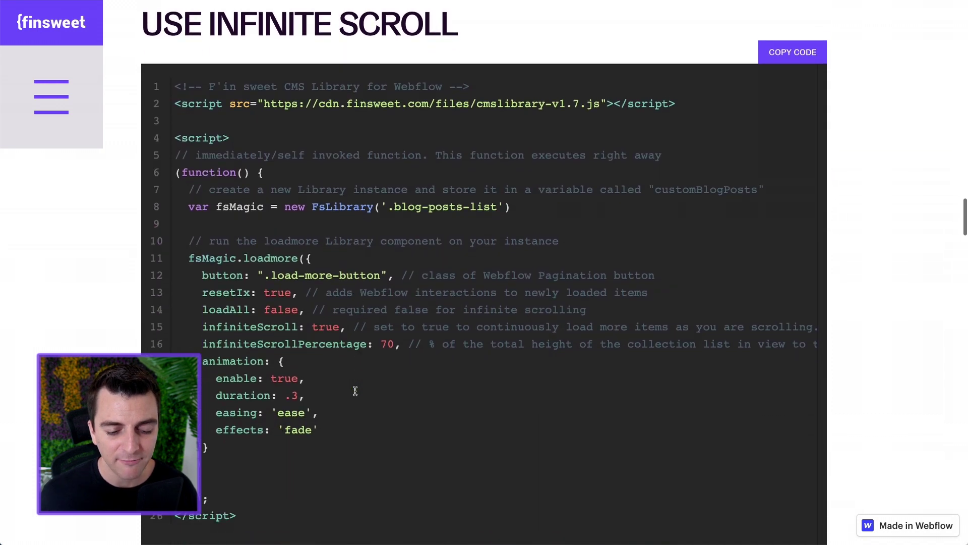
{"action": "scroll", "coordinate": [355, 390], "scroll_direction": "up", "scroll_amount": 1}
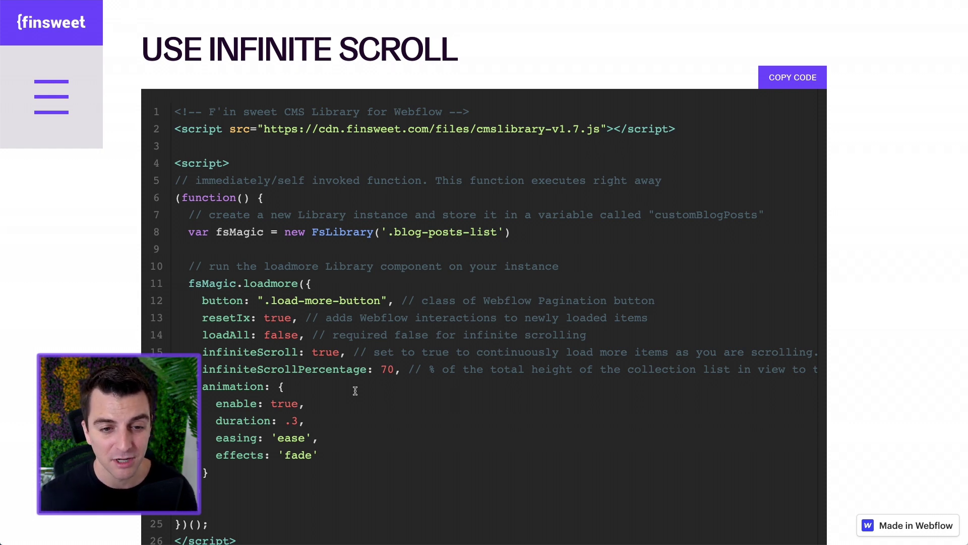
{"action": "scroll", "coordinate": [355, 391], "scroll_direction": "up", "scroll_amount": 20}
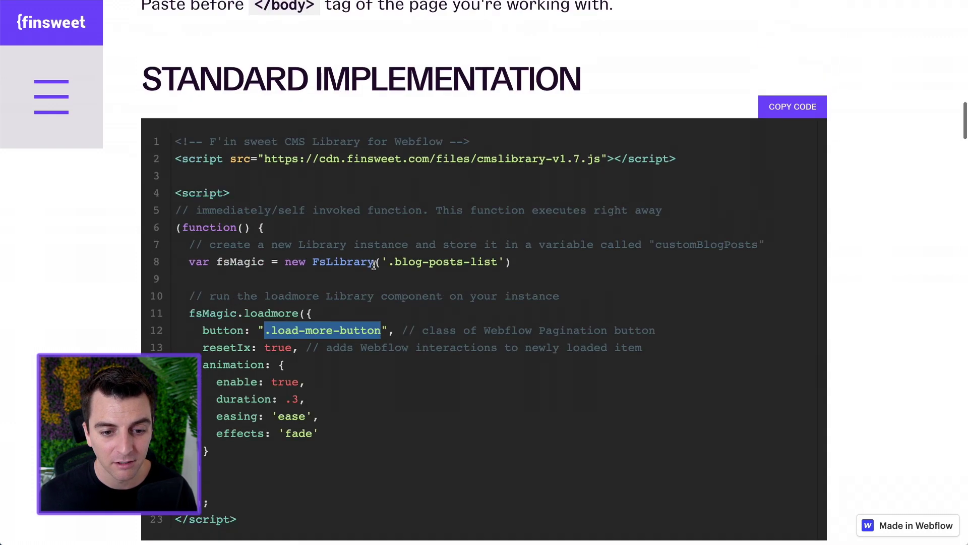
{"action": "left_click", "coordinate": [541, 317]}
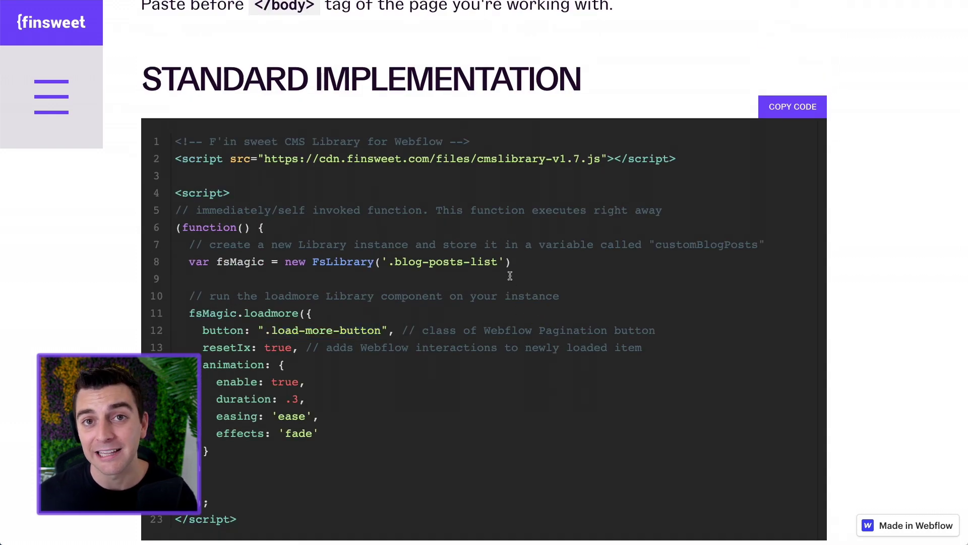
{"action": "scroll", "coordinate": [509, 275], "scroll_direction": "down", "scroll_amount": 20}
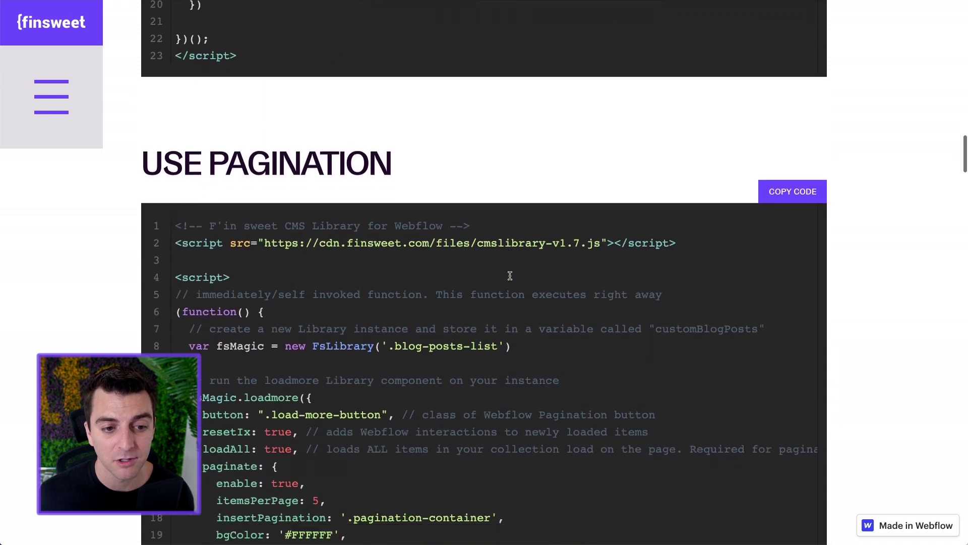
{"action": "scroll", "coordinate": [510, 275], "scroll_direction": "down", "scroll_amount": 4}
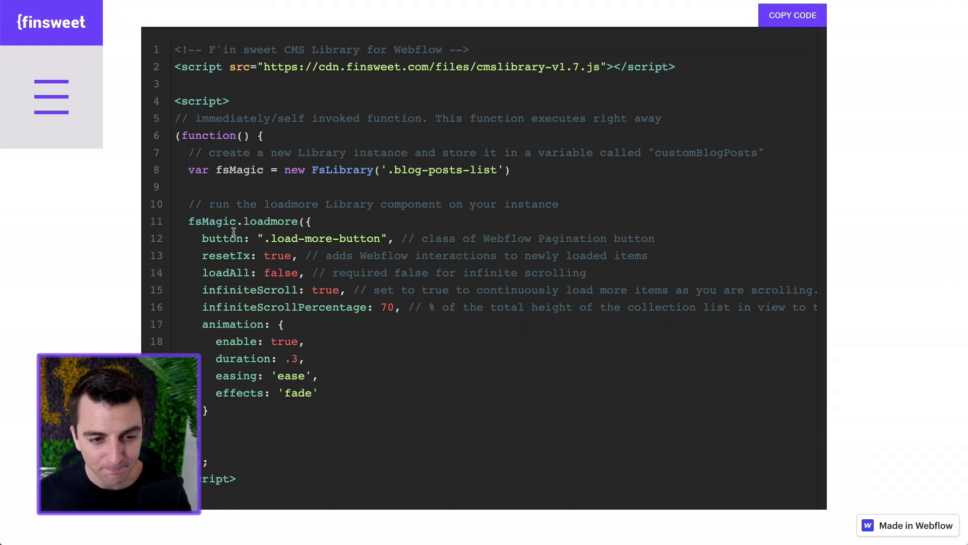
{"action": "left_click_drag", "start_coordinate": [174, 66], "coordinate": [608, 264]}
- Highlight loadAll: false, then the FsLibrary('.blog-posts-list') instance on line 8
{"action": "left_click", "coordinate": [562, 268]}
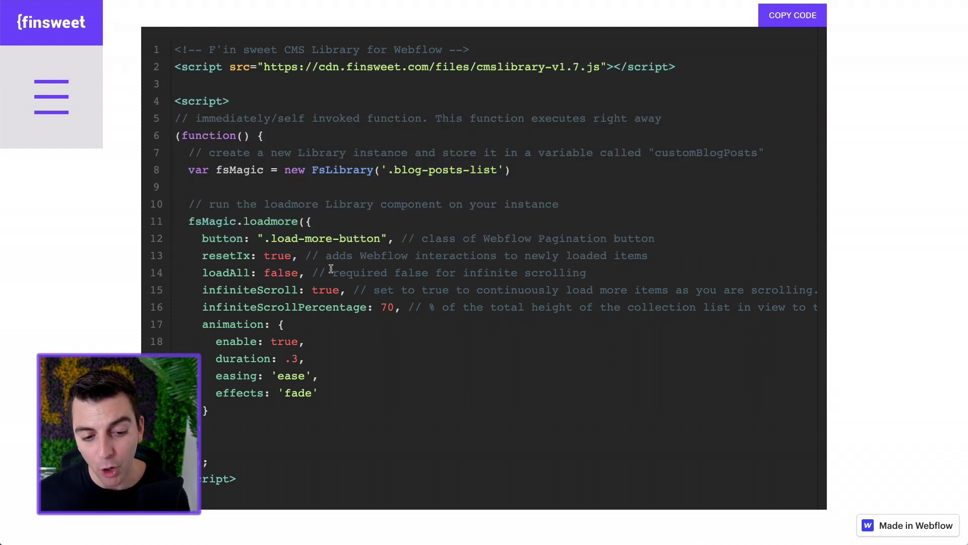
{"action": "left_click_drag", "start_coordinate": [298, 273], "coordinate": [201, 274]}
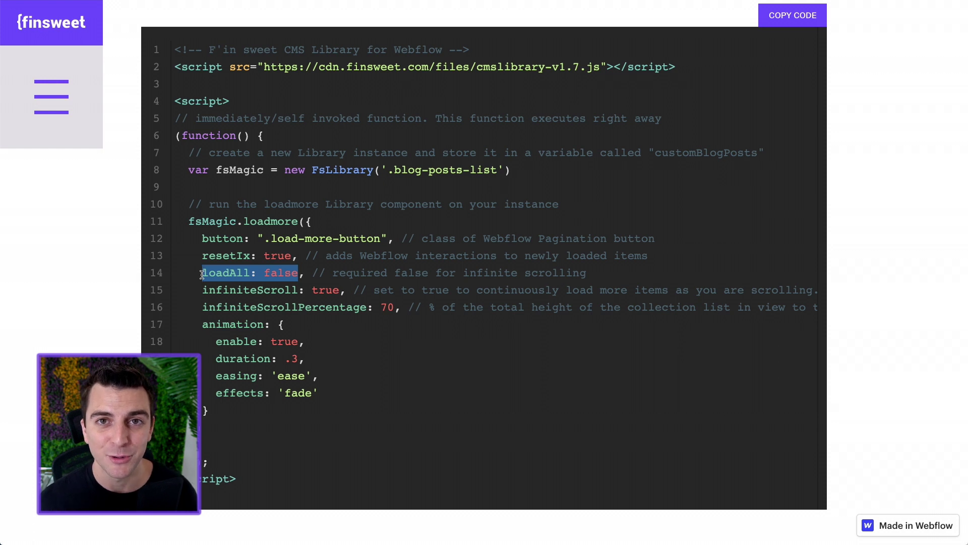
{"action": "left_click", "coordinate": [201, 274]}
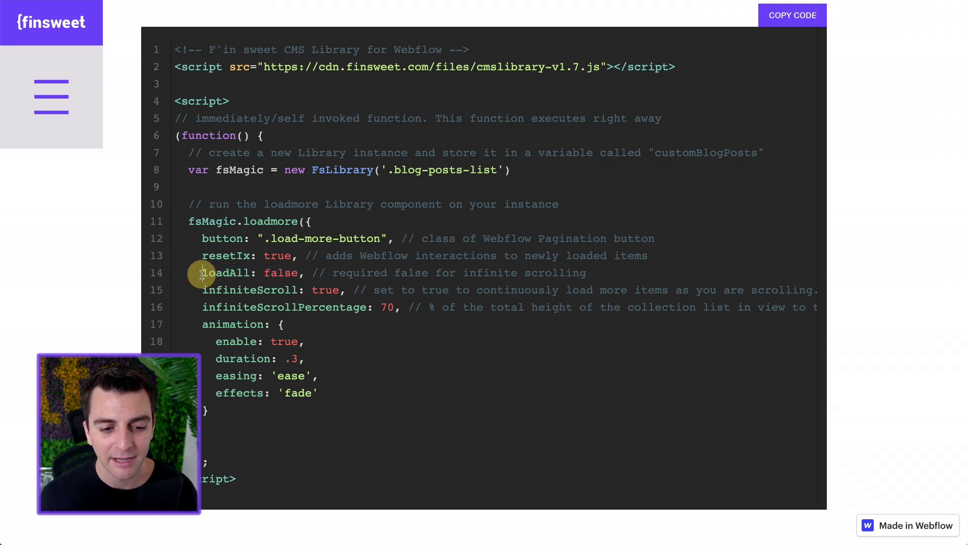
{"action": "left_click_drag", "start_coordinate": [201, 274], "coordinate": [298, 275]}
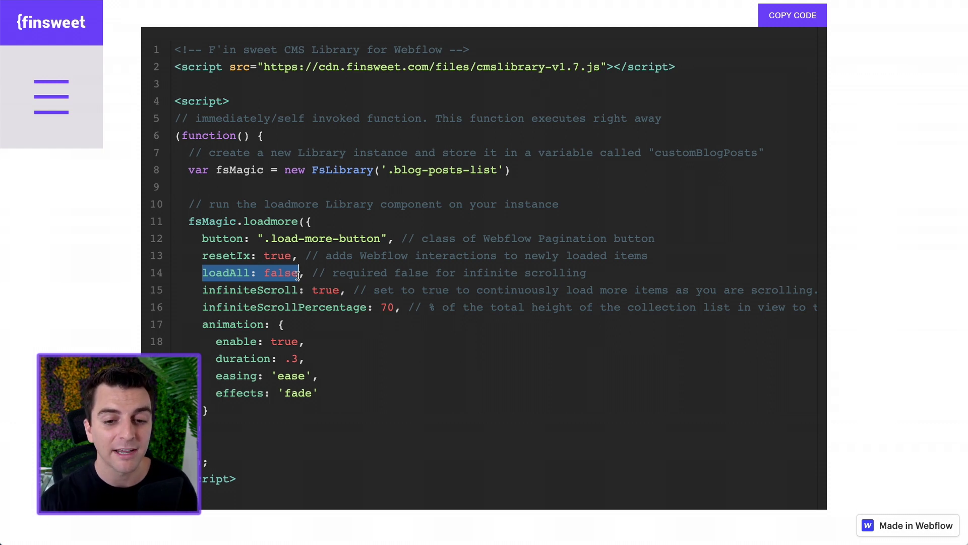
{"action": "left_click_drag", "start_coordinate": [528, 170], "coordinate": [366, 169]}
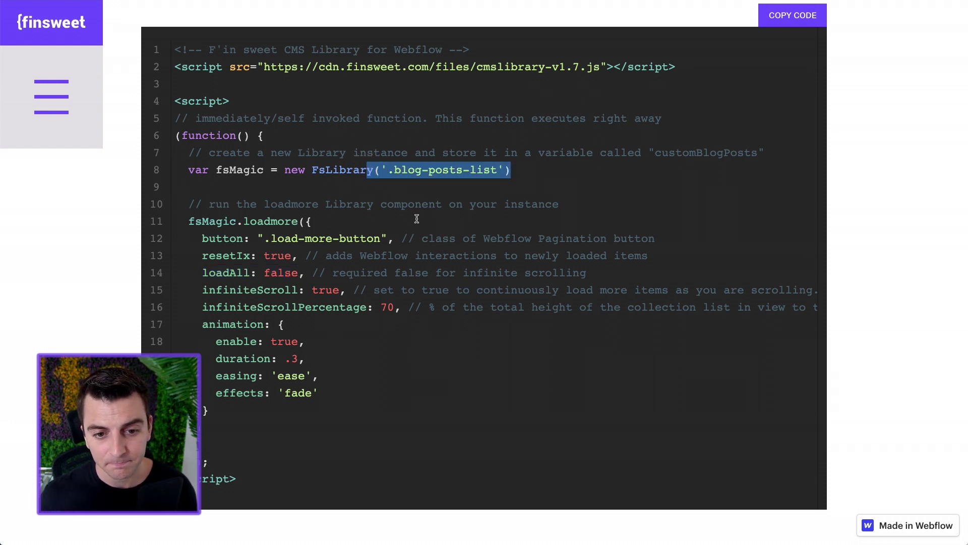
{"action": "left_click", "coordinate": [270, 285]}
- Highlight infiniteScroll: true on line 15 and infiniteScrollPercentage: 70 on line 16, reading their comments
{"action": "scroll", "coordinate": [270, 284], "scroll_direction": "up", "scroll_amount": 1}
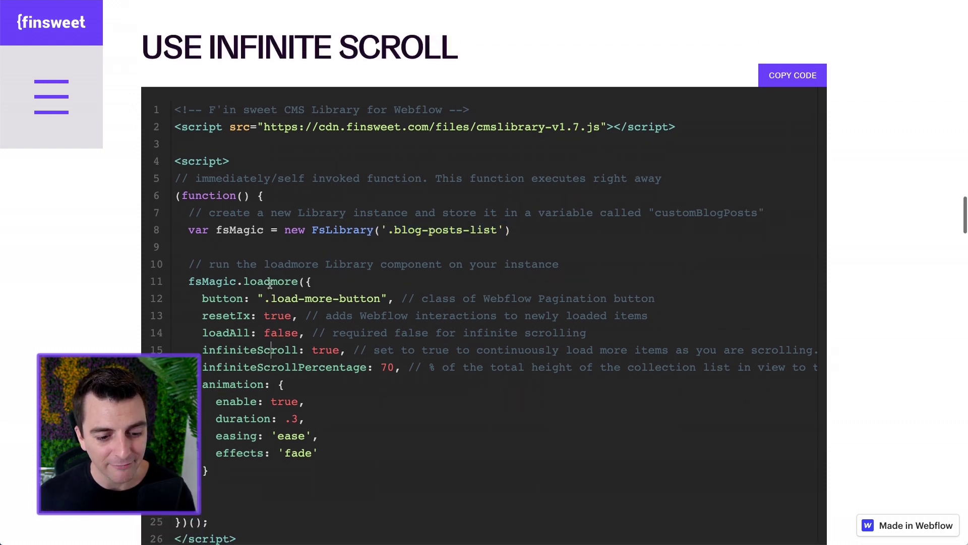
{"action": "left_click_drag", "start_coordinate": [202, 349], "coordinate": [344, 346]}
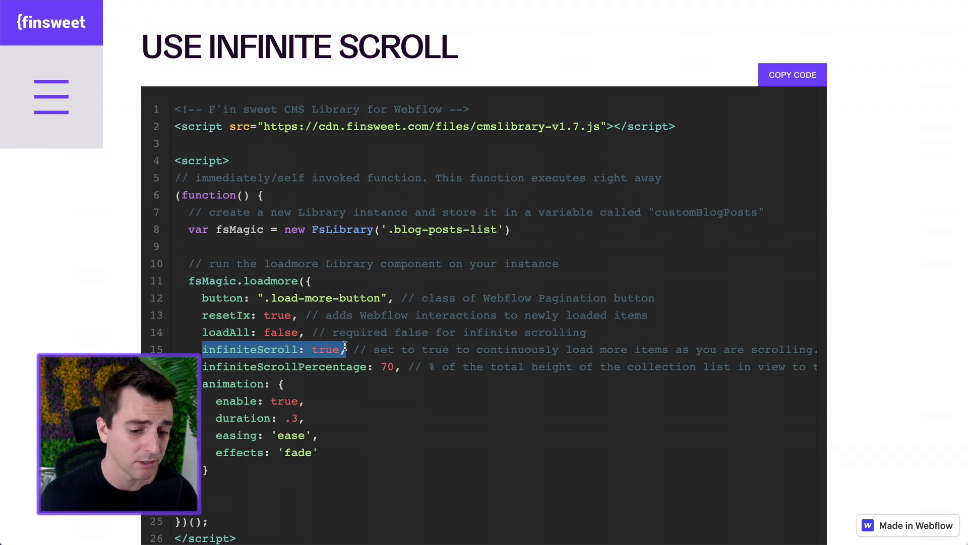
{"action": "left_click_drag", "start_coordinate": [203, 367], "coordinate": [396, 372]}
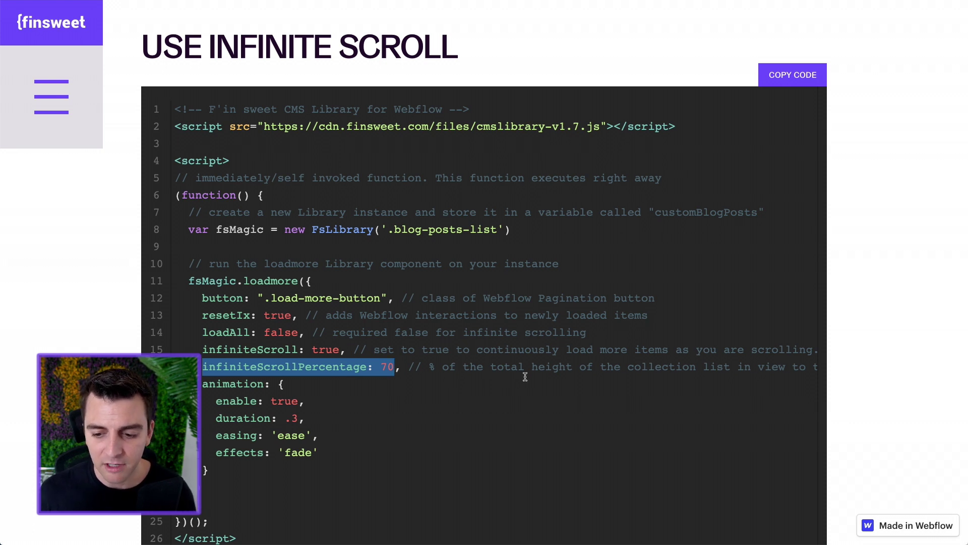
{"action": "scroll", "coordinate": [524, 377], "scroll_direction": "right", "scroll_amount": 5}
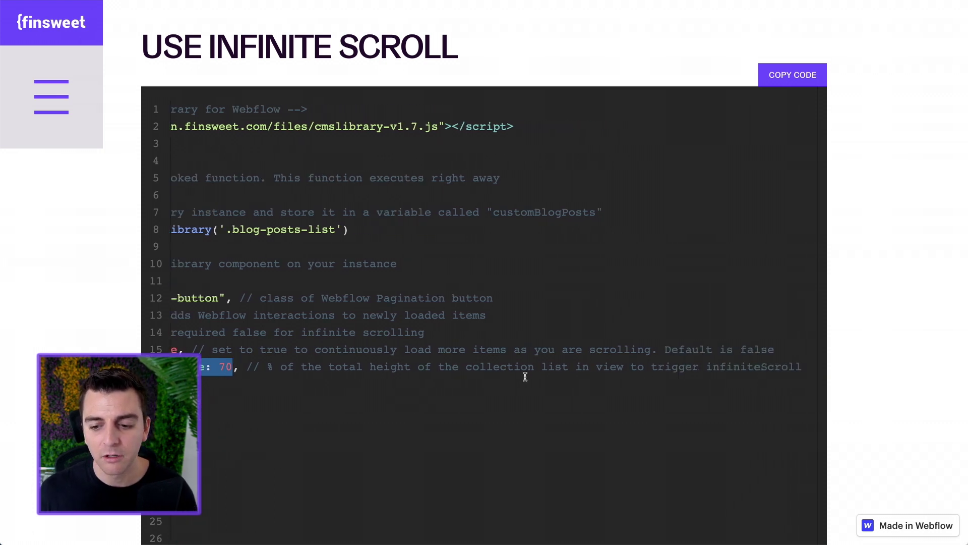
{"action": "scroll", "coordinate": [525, 377], "scroll_direction": "left", "scroll_amount": 5}
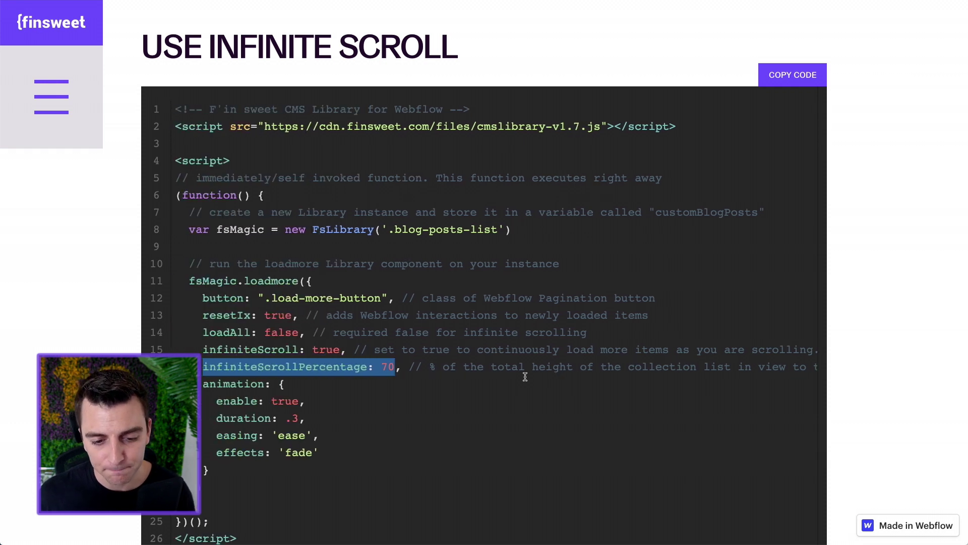
{"action": "left_click", "coordinate": [525, 376]}
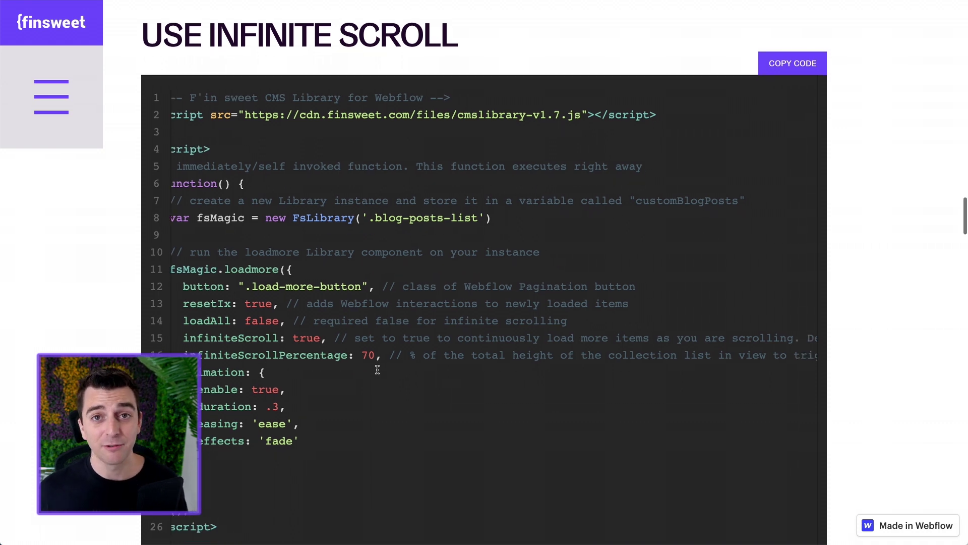
- Scroll through the Code Explanation table from the button option to the animation rows (0.2 duration, fade)
{"action": "scroll", "coordinate": [378, 370], "scroll_direction": "down", "scroll_amount": 7}
{"action": "scroll", "coordinate": [377, 373], "scroll_direction": "down", "scroll_amount": 7}
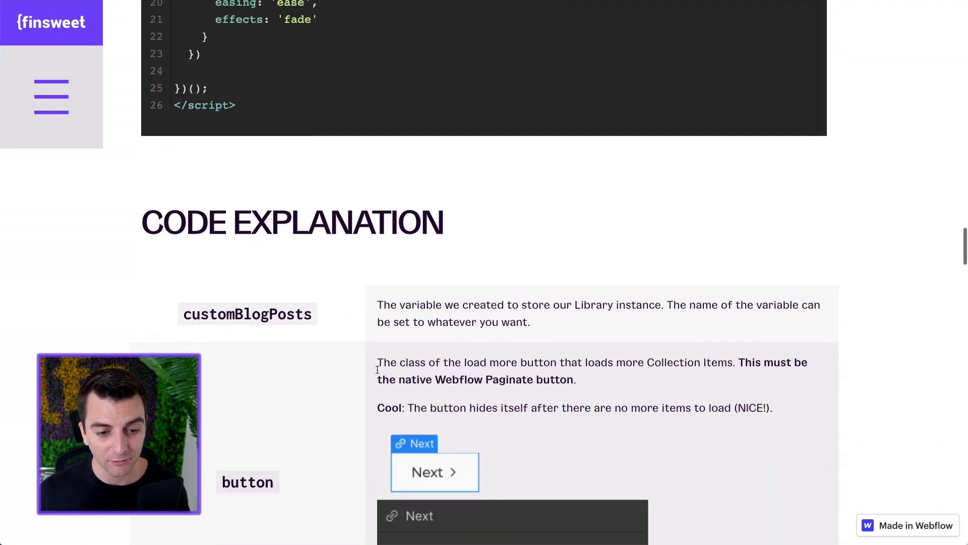
{"action": "scroll", "coordinate": [377, 369], "scroll_direction": "down", "scroll_amount": 1}
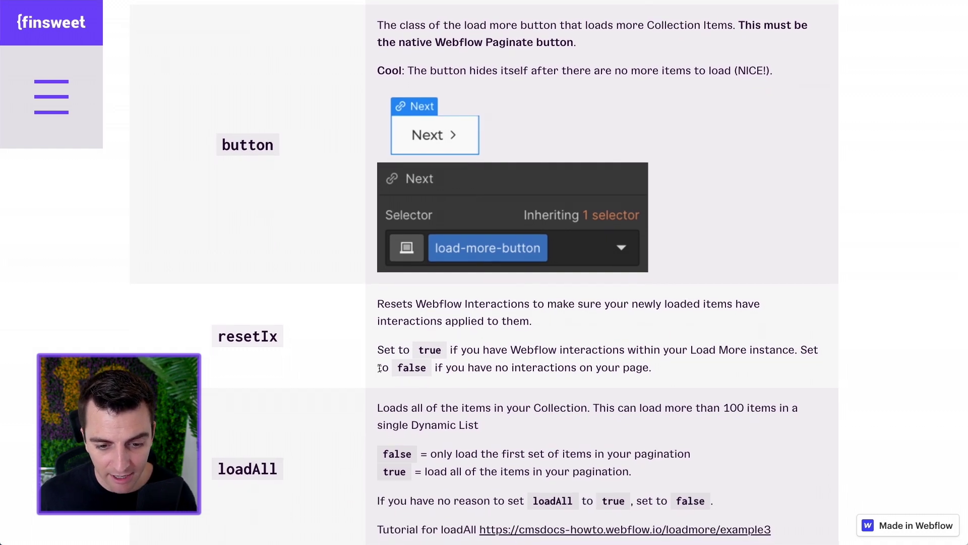
{"action": "scroll", "coordinate": [379, 368], "scroll_direction": "down", "scroll_amount": 5}
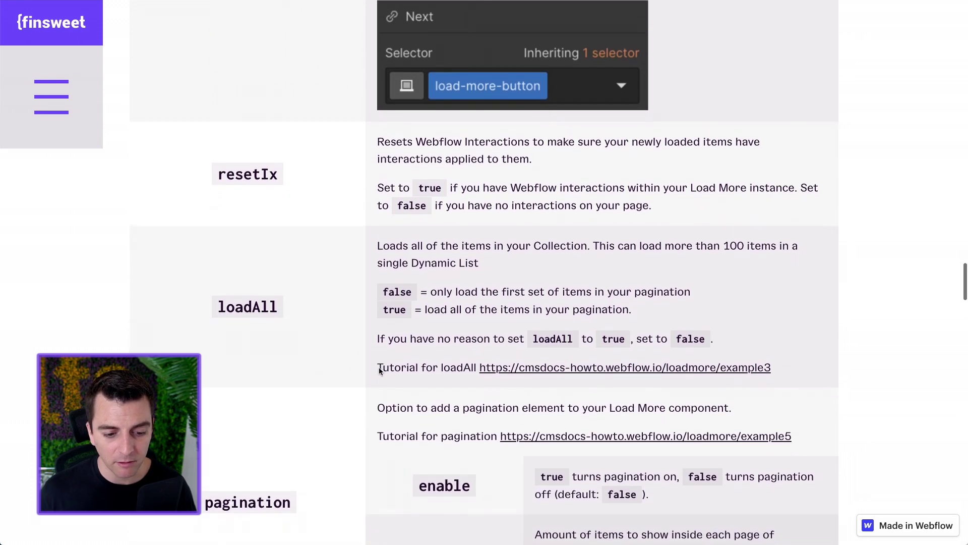
{"action": "scroll", "coordinate": [379, 369], "scroll_direction": "down", "scroll_amount": 1}
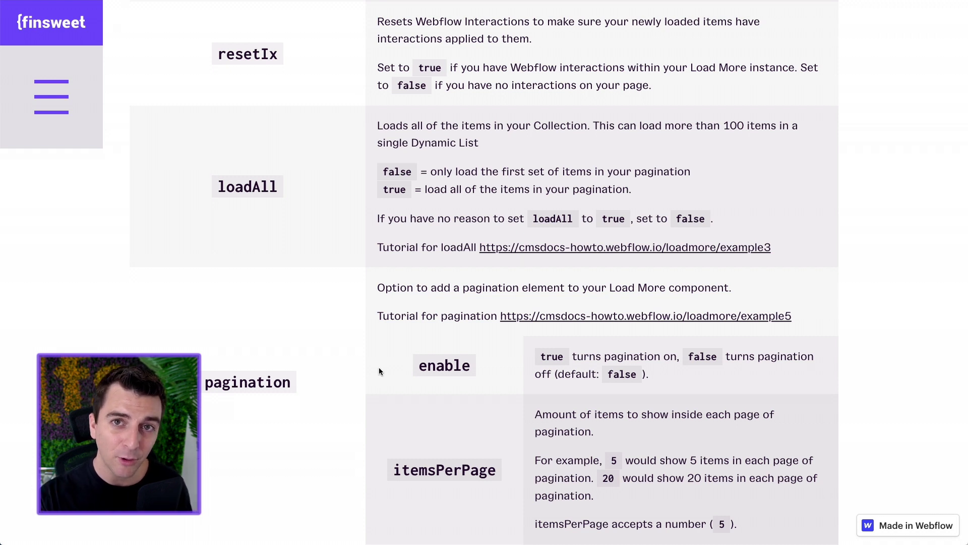
{"action": "scroll", "coordinate": [379, 371], "scroll_direction": "down", "scroll_amount": 3}
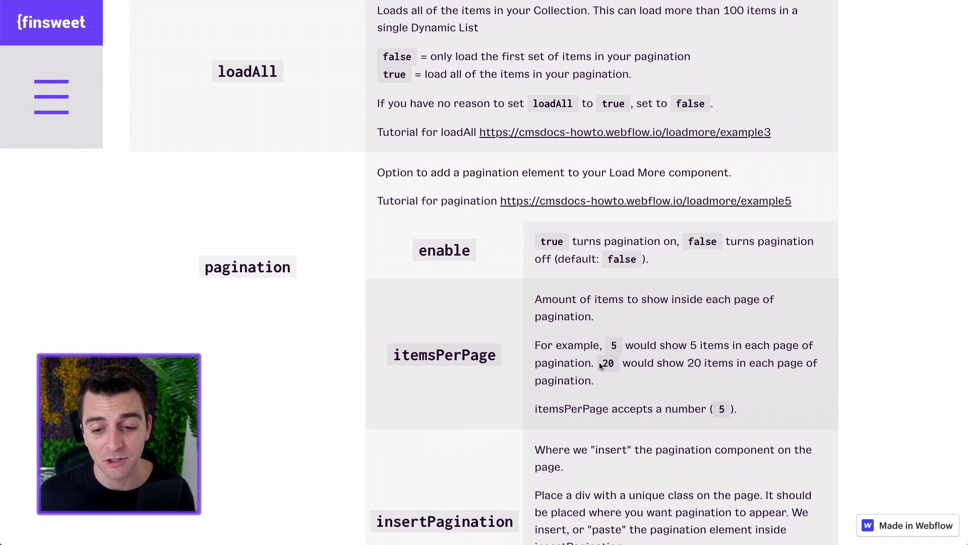
{"action": "scroll", "coordinate": [601, 367], "scroll_direction": "down", "scroll_amount": 5}
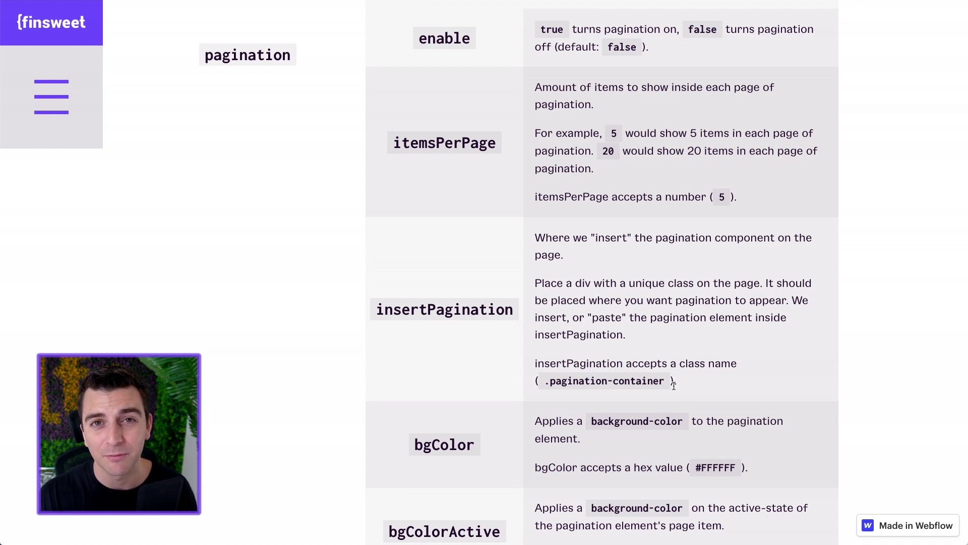
{"action": "scroll", "coordinate": [673, 385], "scroll_direction": "down", "scroll_amount": 12}
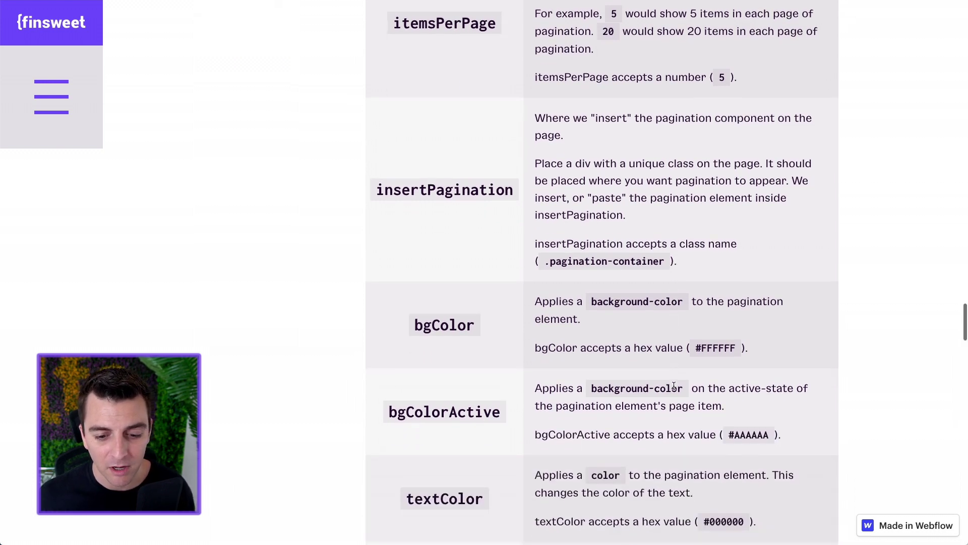
{"action": "scroll", "coordinate": [673, 384], "scroll_direction": "down", "scroll_amount": 1}
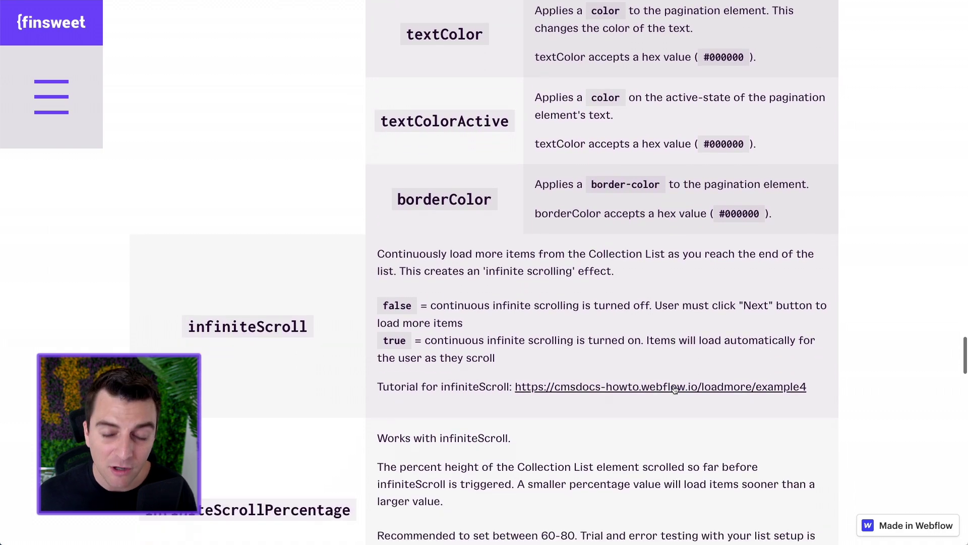
{"action": "scroll", "coordinate": [673, 384], "scroll_direction": "down", "scroll_amount": 1}
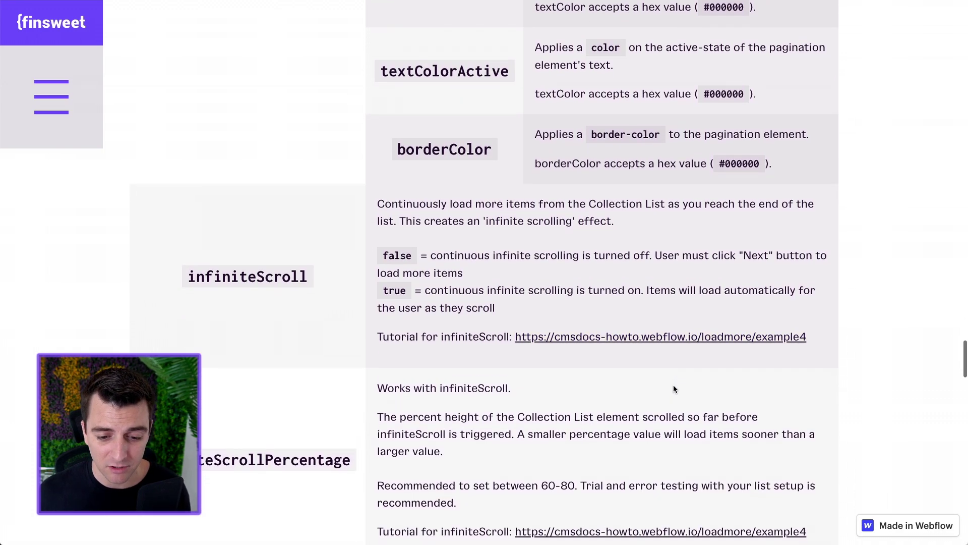
{"action": "scroll", "coordinate": [675, 388], "scroll_direction": "down", "scroll_amount": 5}
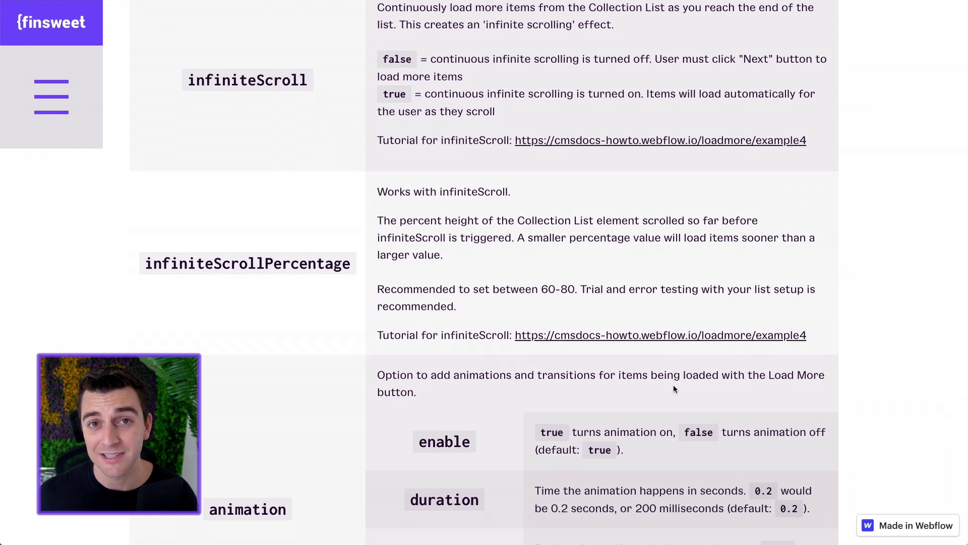
{"action": "scroll", "coordinate": [674, 388], "scroll_direction": "down", "scroll_amount": 4}
{"action": "scroll", "coordinate": [673, 386], "scroll_direction": "down", "scroll_amount": 4}
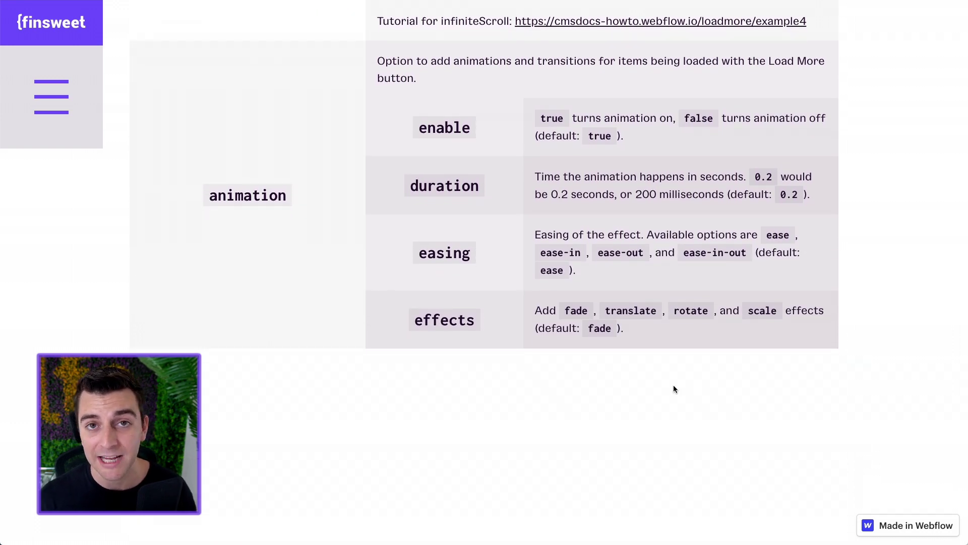
{"action": "scroll", "coordinate": [674, 388], "scroll_direction": "down", "scroll_amount": 7}
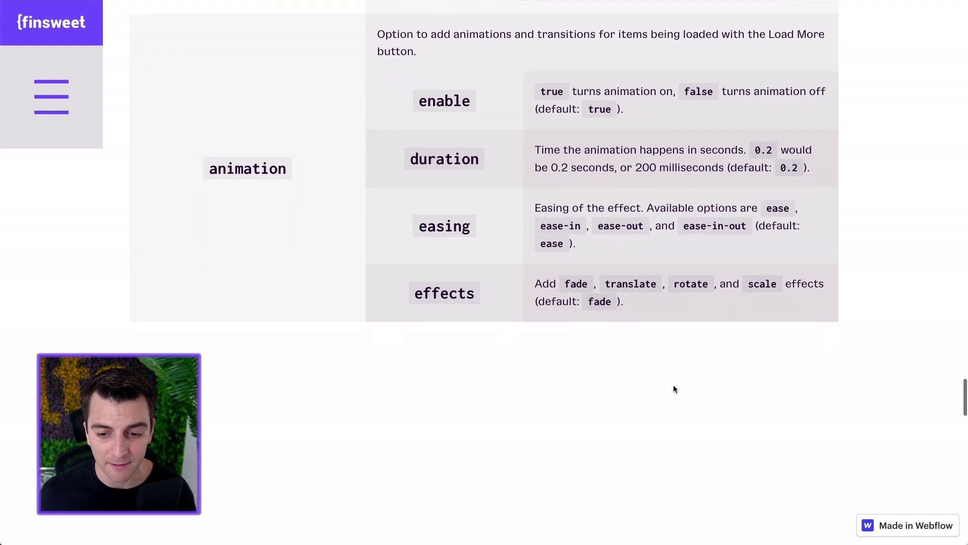
- Scroll past the License terms to the Support section about free help via Sweet JS
{"action": "scroll", "coordinate": [674, 389], "scroll_direction": "down", "scroll_amount": 9}
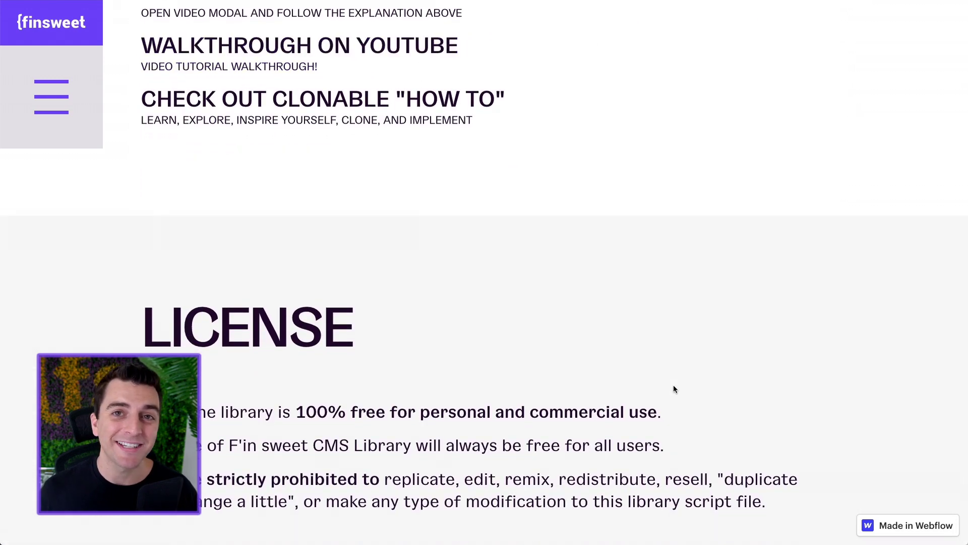
{"action": "scroll", "coordinate": [674, 389], "scroll_direction": "up", "scroll_amount": 20}
{"action": "scroll", "coordinate": [674, 387], "scroll_direction": "up", "scroll_amount": 20}
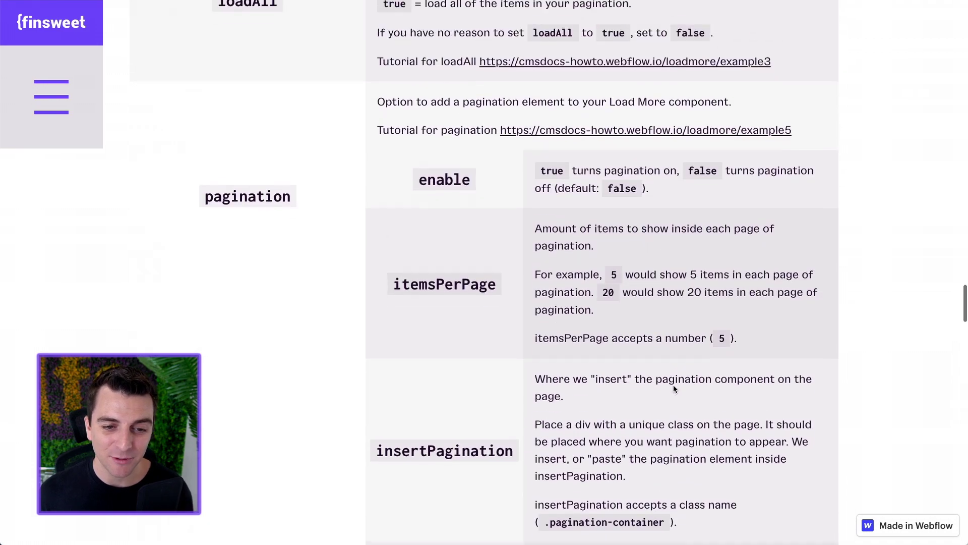
{"action": "scroll", "coordinate": [673, 385], "scroll_direction": "up", "scroll_amount": 20}
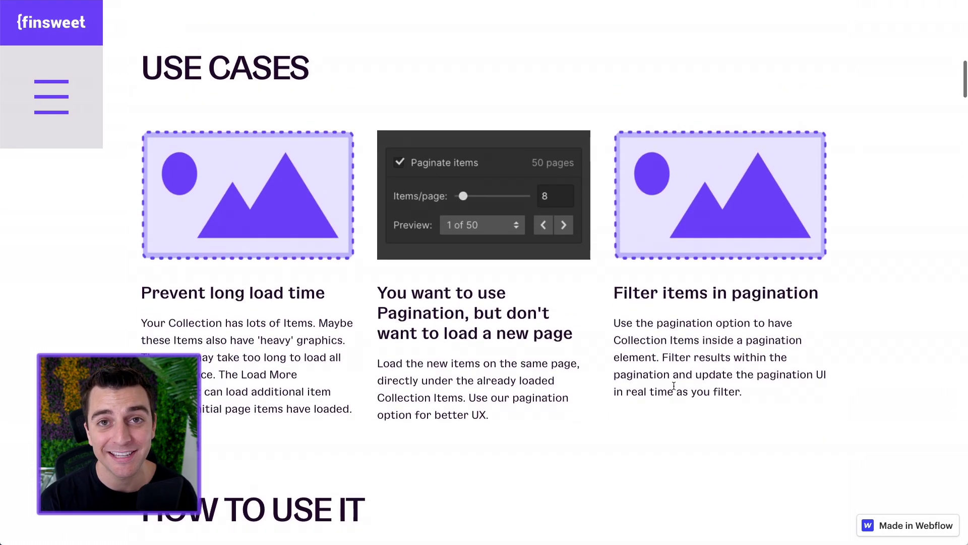
{"action": "scroll", "coordinate": [673, 388], "scroll_direction": "down", "scroll_amount": 20}
{"action": "scroll", "coordinate": [673, 388], "scroll_direction": "down", "scroll_amount": 20}
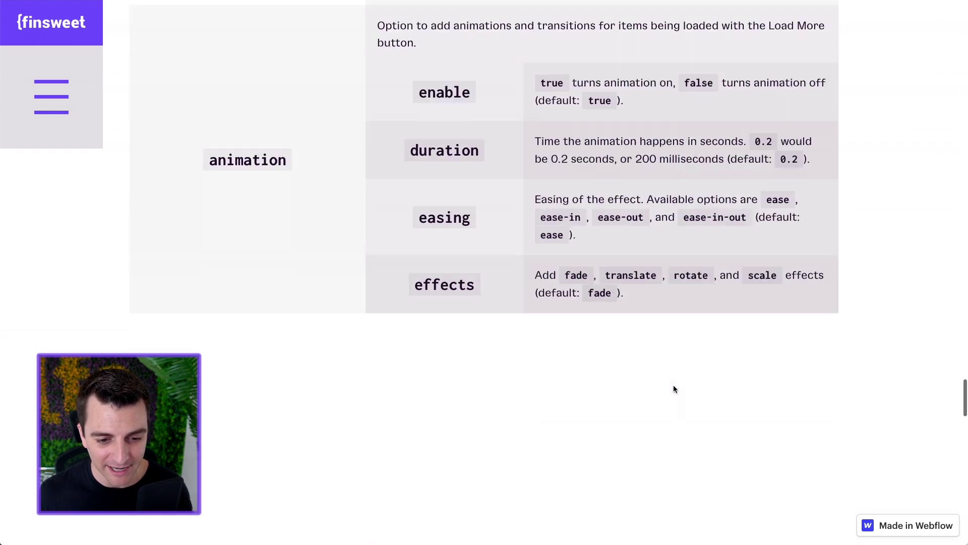
{"action": "scroll", "coordinate": [673, 386], "scroll_direction": "down", "scroll_amount": 8}
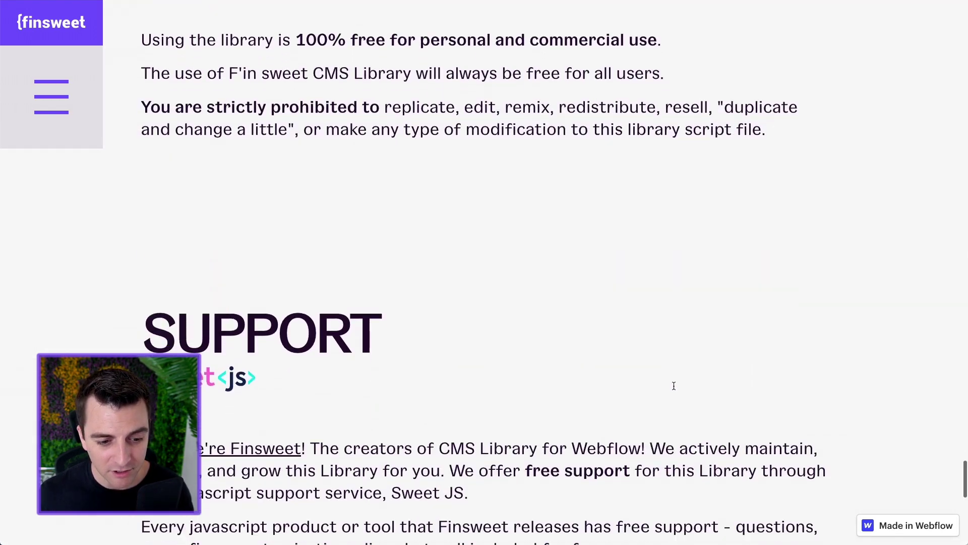